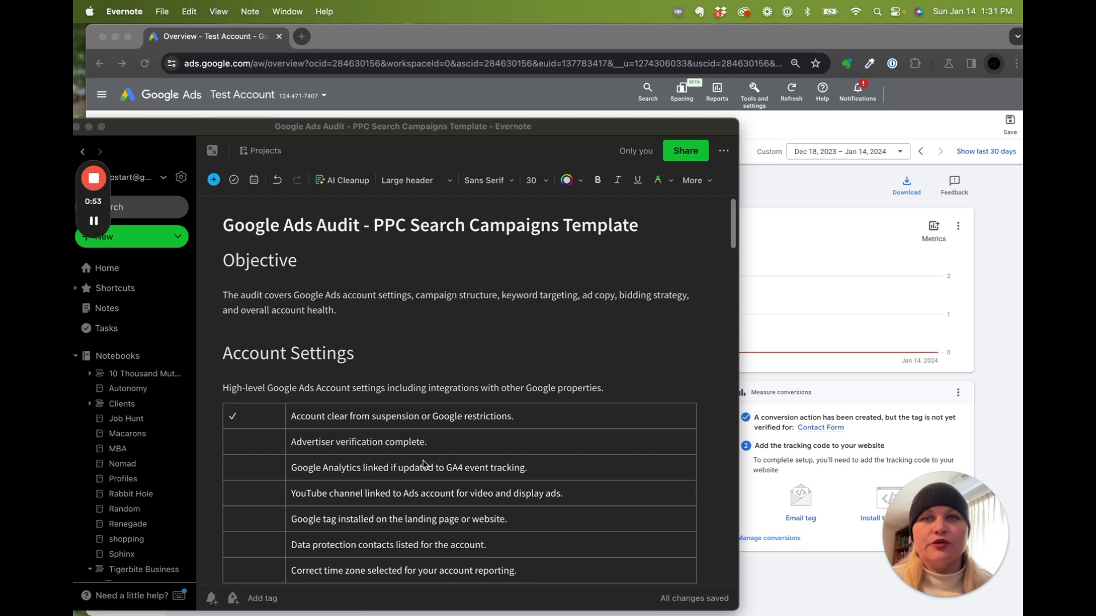
# Bring the Google Ads account Overview page forward from behind the Evernote checklist
pyautogui.click(758, 238)
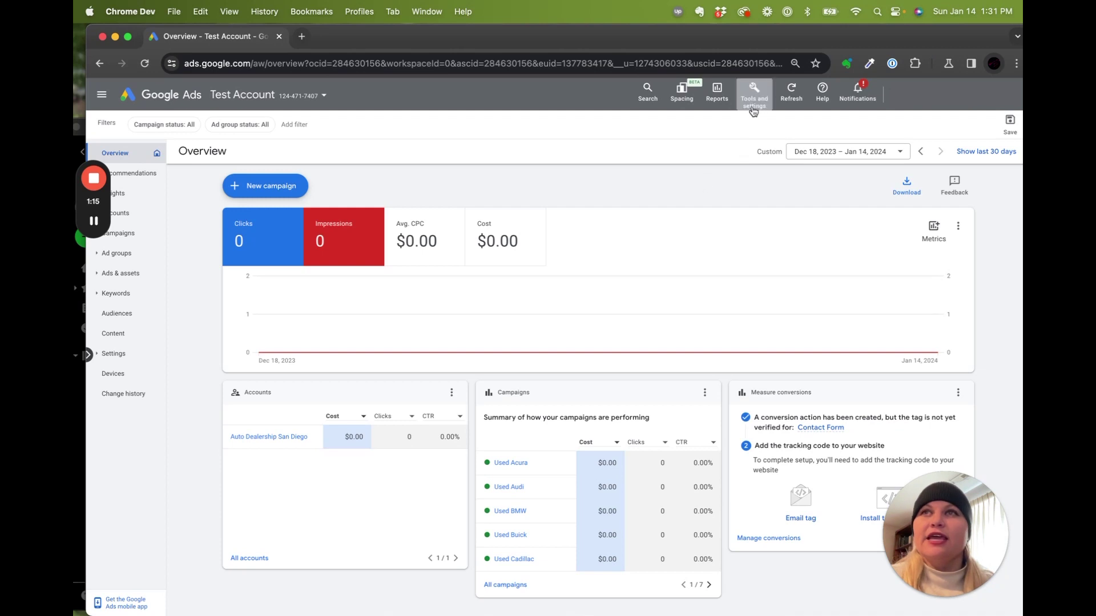
# View the account notifications reporting 31 campaigns with no ad groups, then return to the audit checklist
pyautogui.click(145, 210)
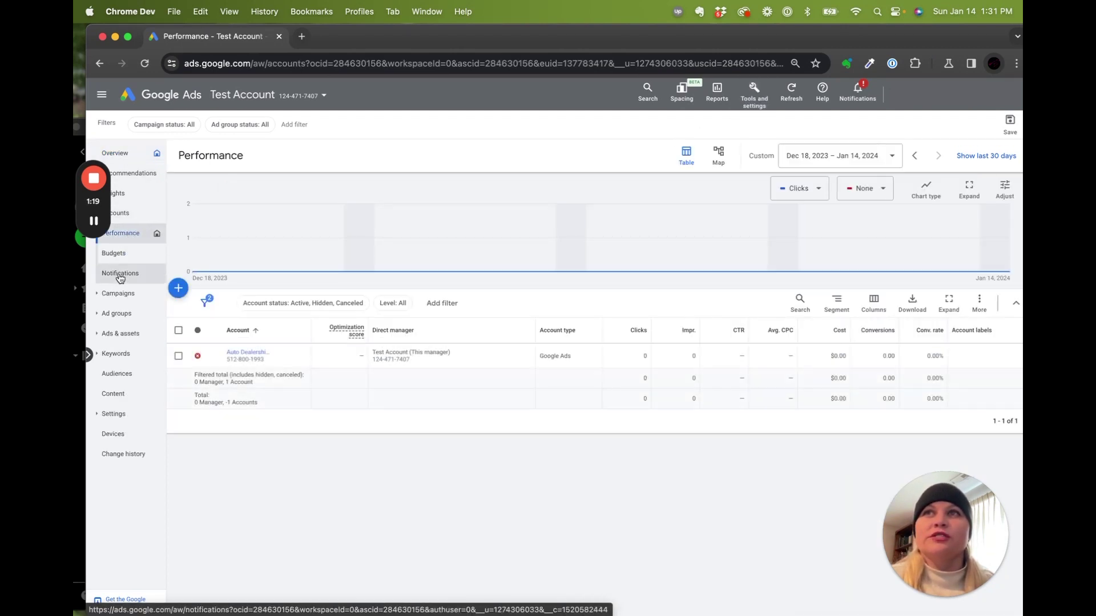
pyautogui.click(119, 276)
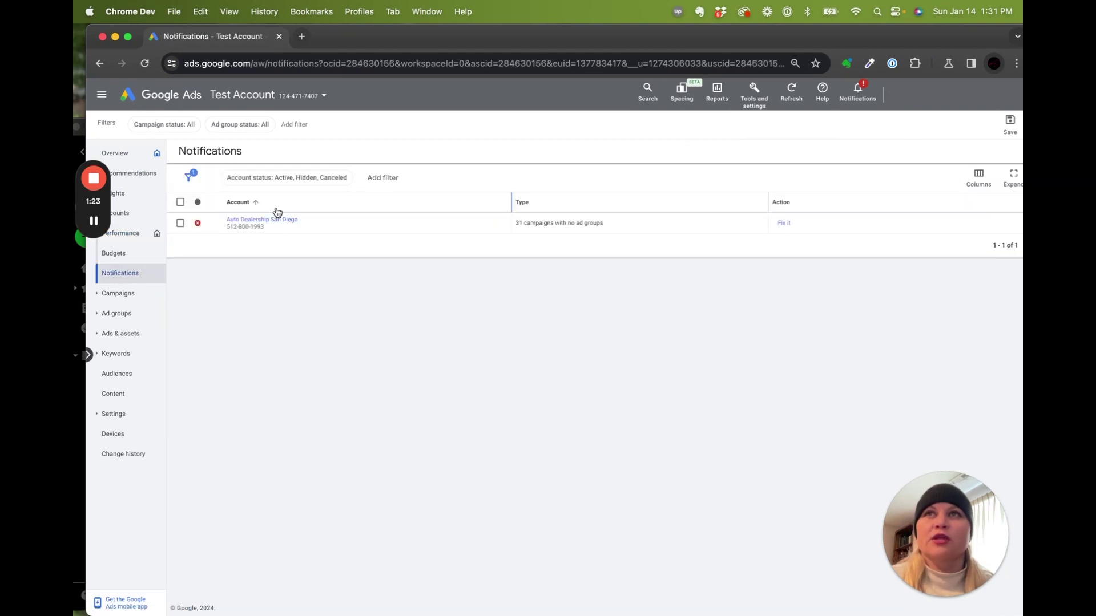
pyautogui.moveTo(545, 223)
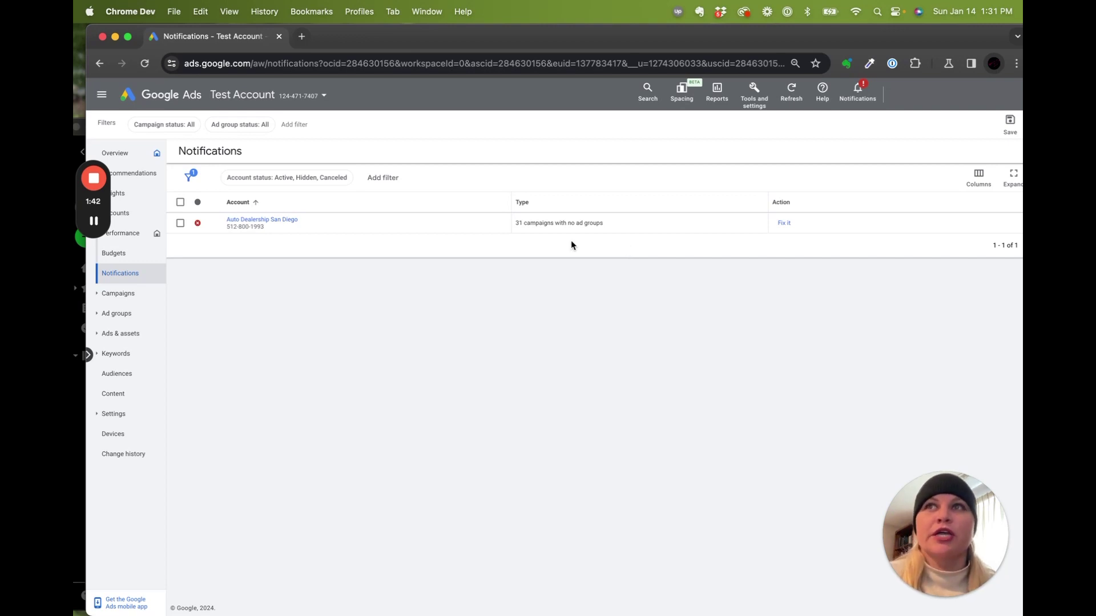
pyautogui.click(73, 386)
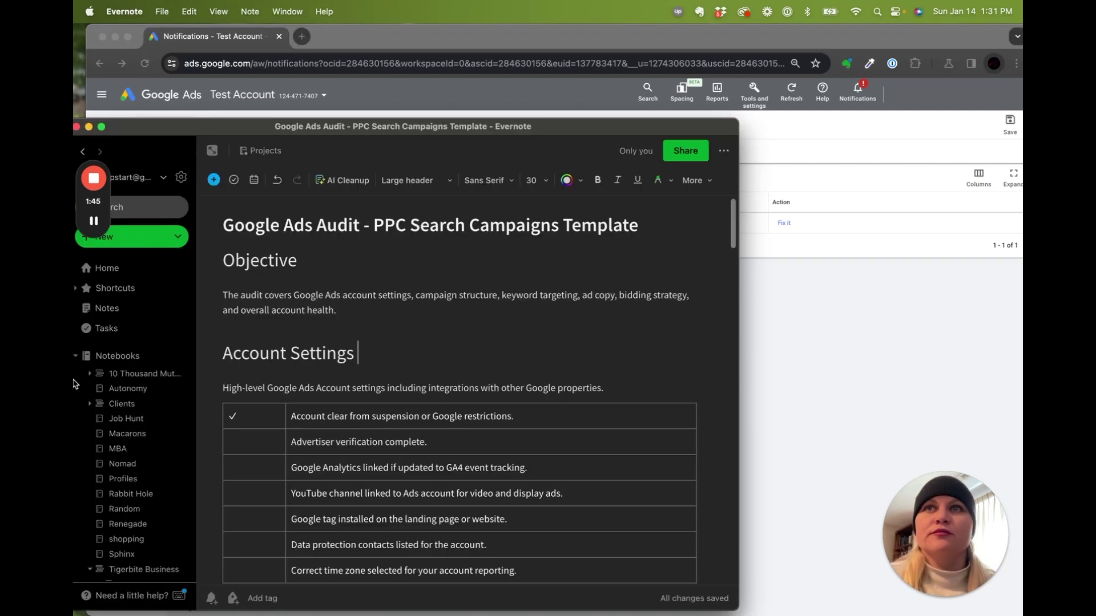
# Select the Advertiser verification checklist row, then list Google Ads tools and settings including Billing options
pyautogui.click(325, 442)
pyautogui.scroll(-2, 328, 441)
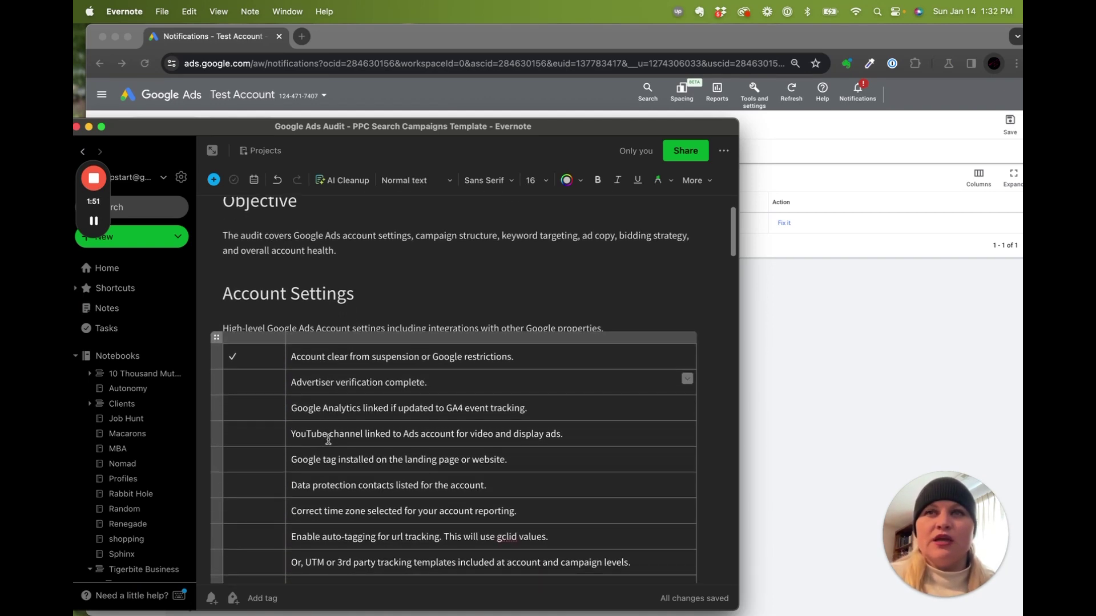
pyautogui.click(872, 201)
pyautogui.click(753, 93)
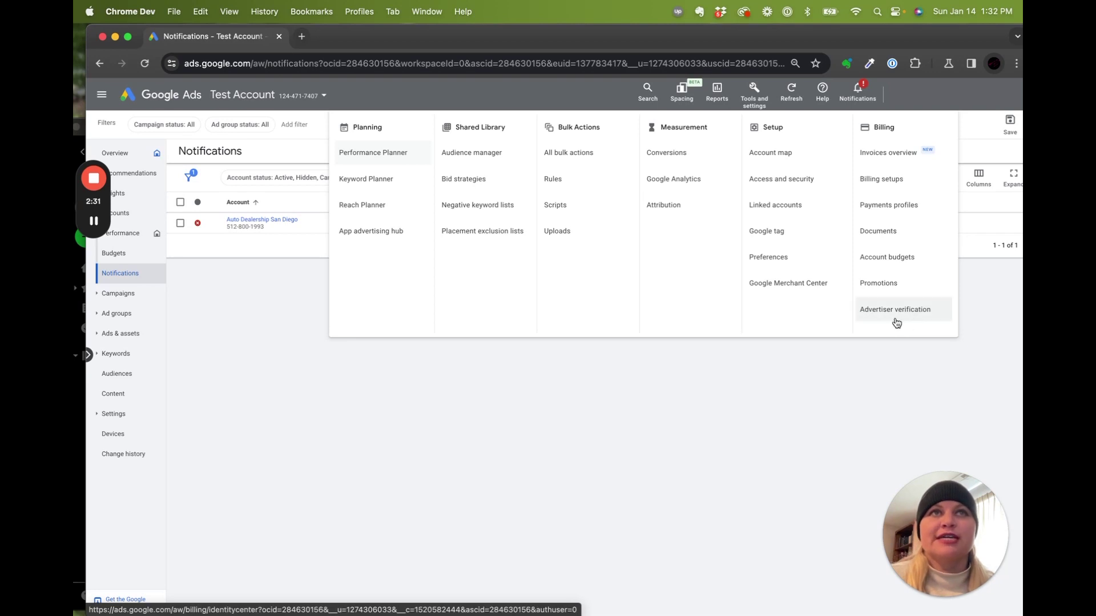
# Tick the Advertiser verification complete item in the Evernote audit checklist
pyautogui.click(74, 437)
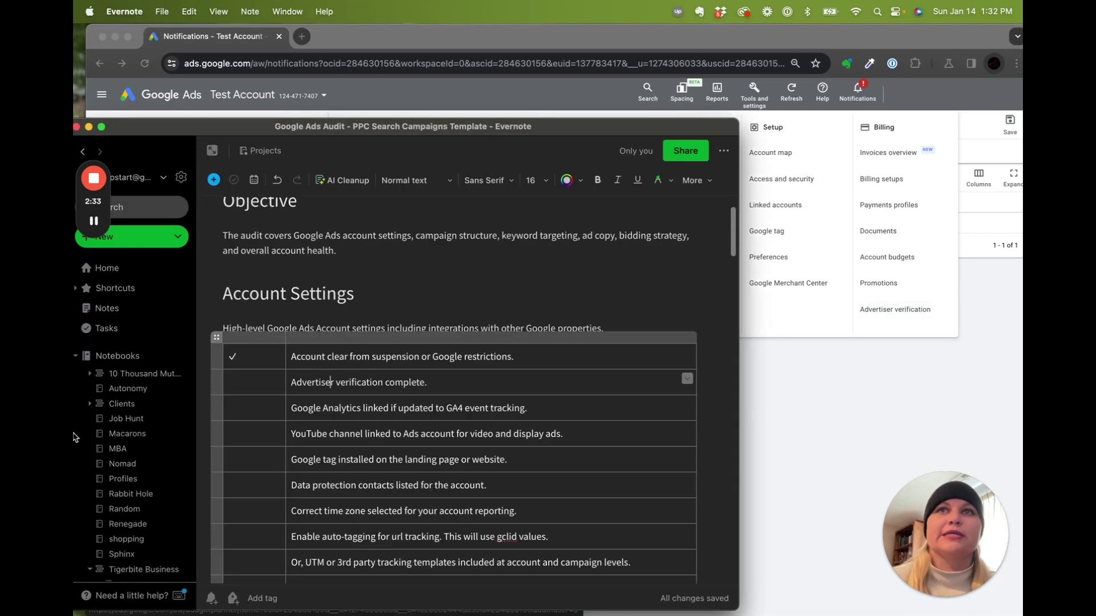
pyautogui.click(259, 380)
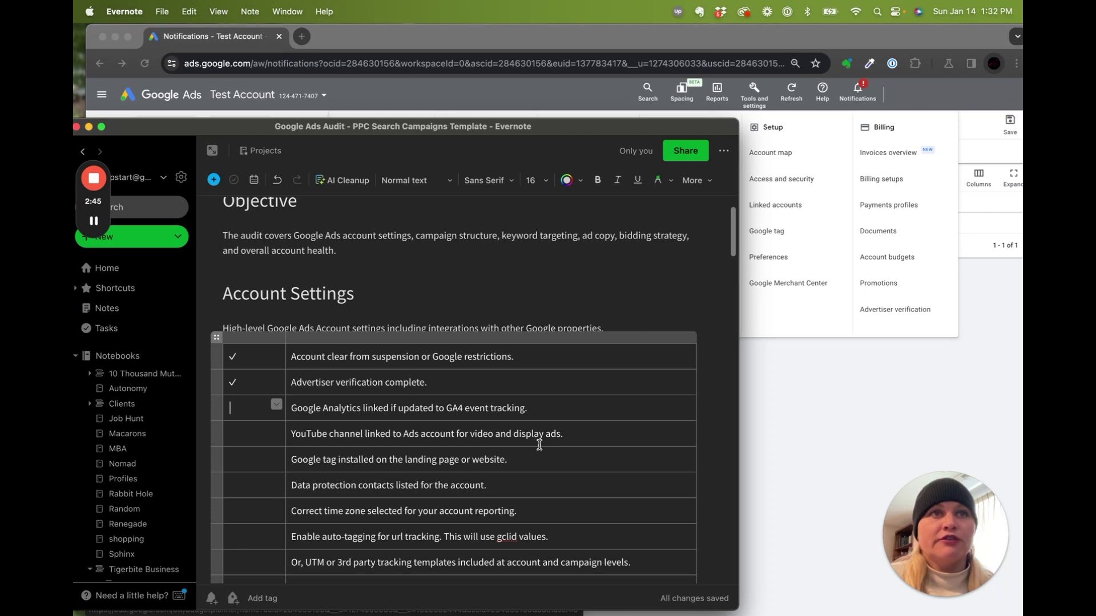
# Review the Google Ads linked accounts and mark the Google Analytics checklist item as done
pyautogui.click(820, 323)
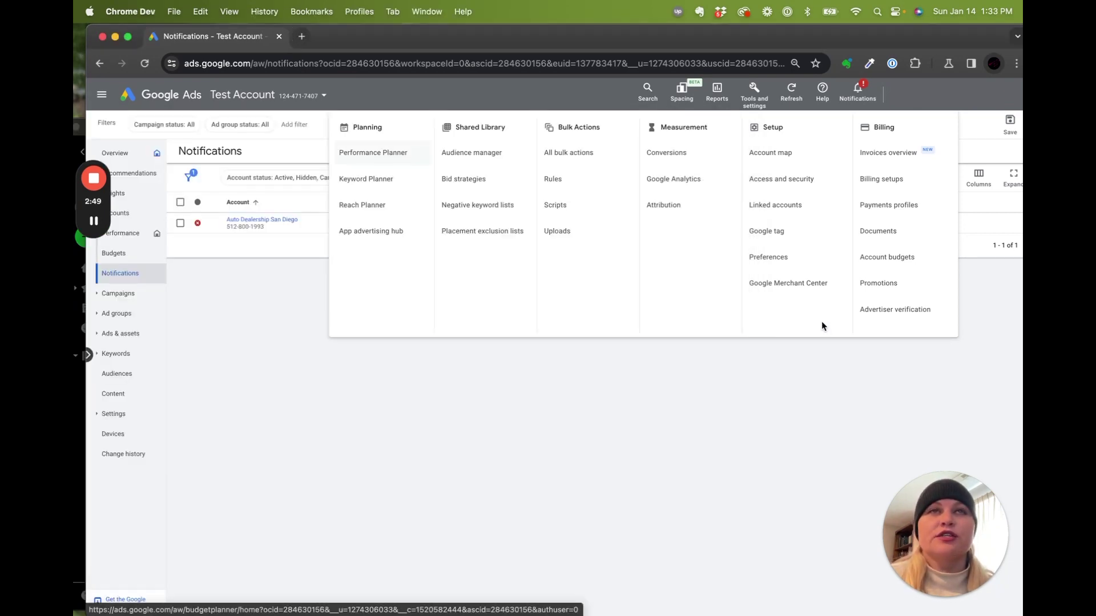
pyautogui.click(786, 210)
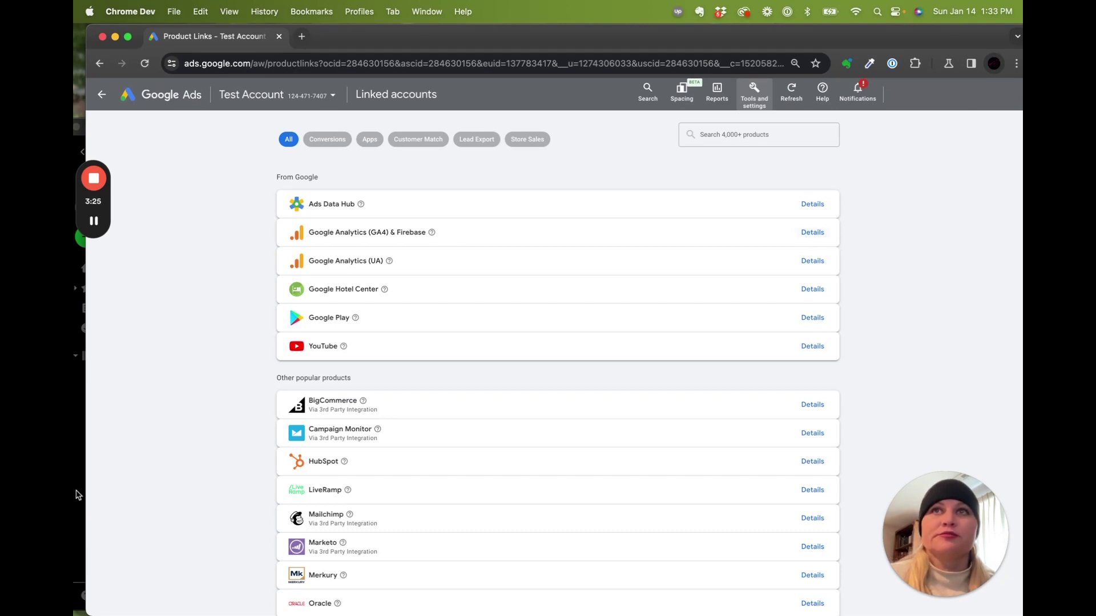
pyautogui.click(78, 495)
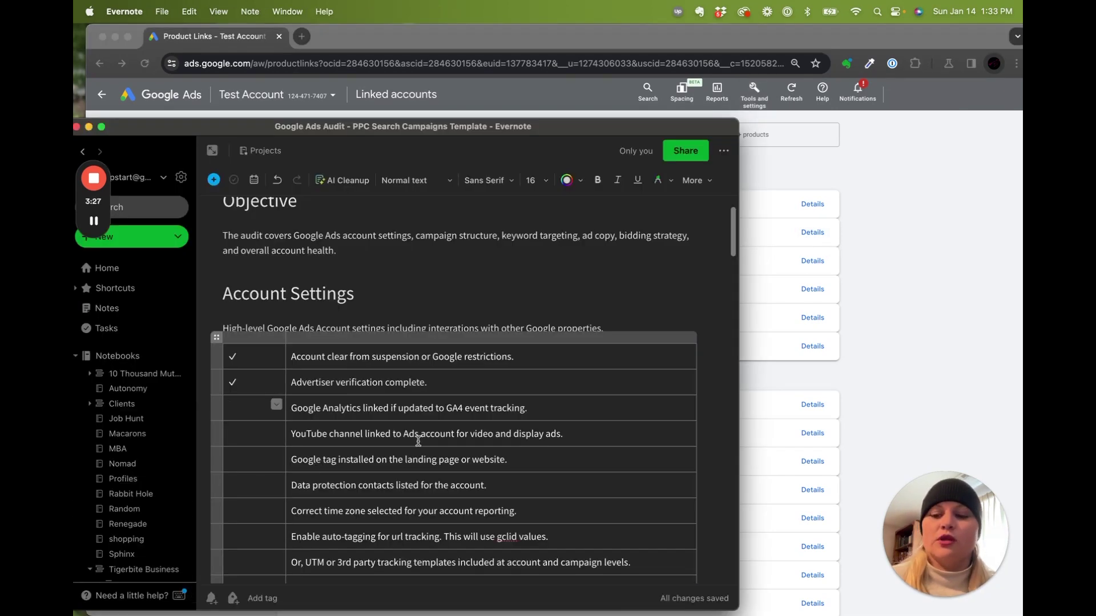
pyautogui.write('✓')
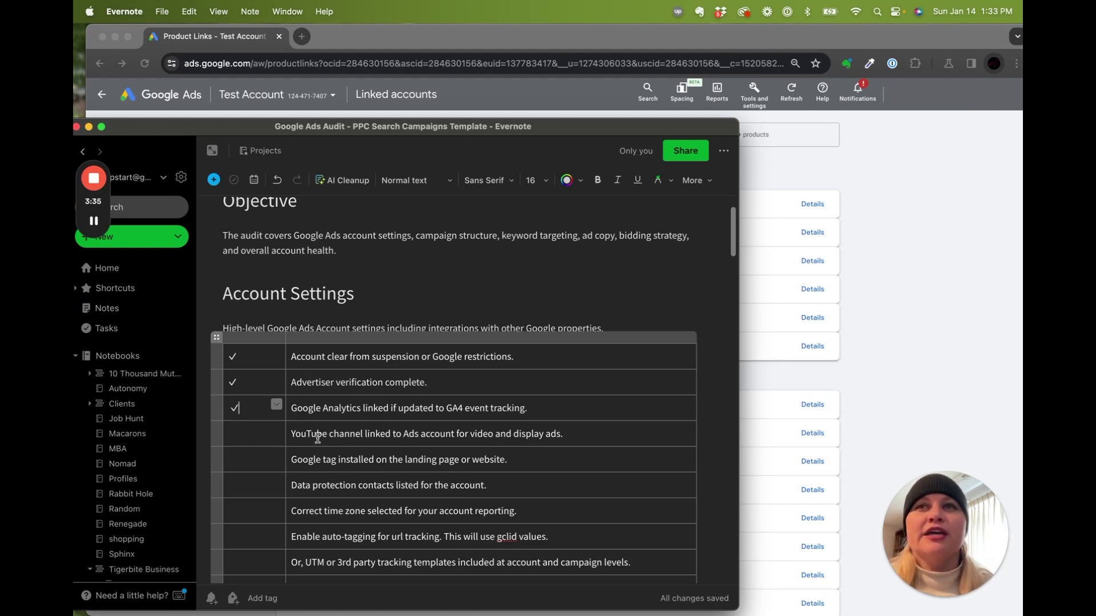
# Check the YouTube link details, showing no linked channel, and go to the YouTube checklist cell
pyautogui.click(832, 428)
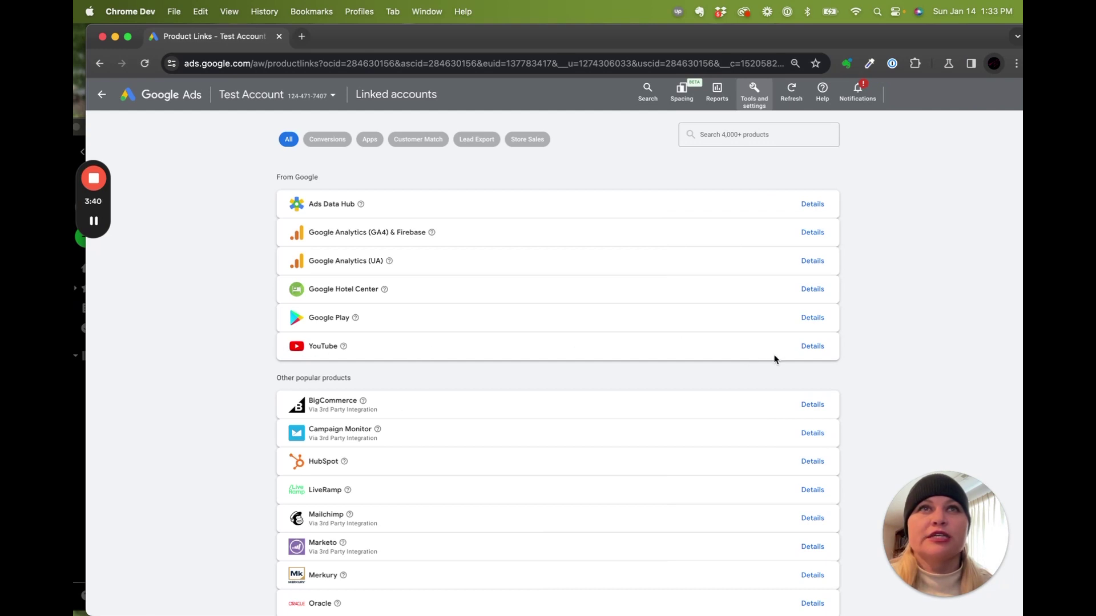
pyautogui.click(813, 347)
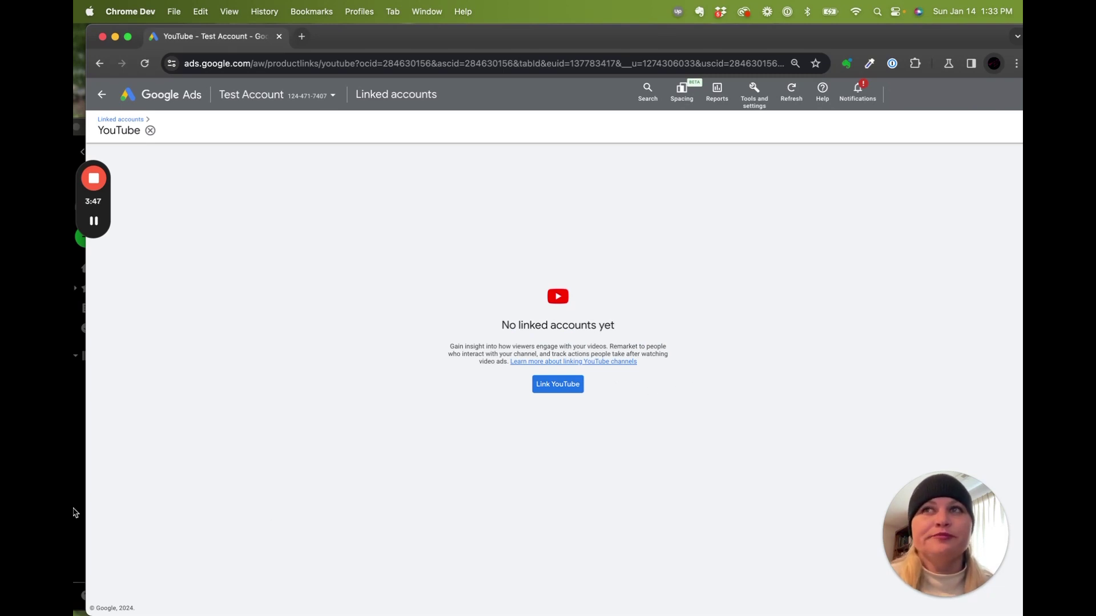
pyautogui.click(75, 475)
pyautogui.click(244, 422)
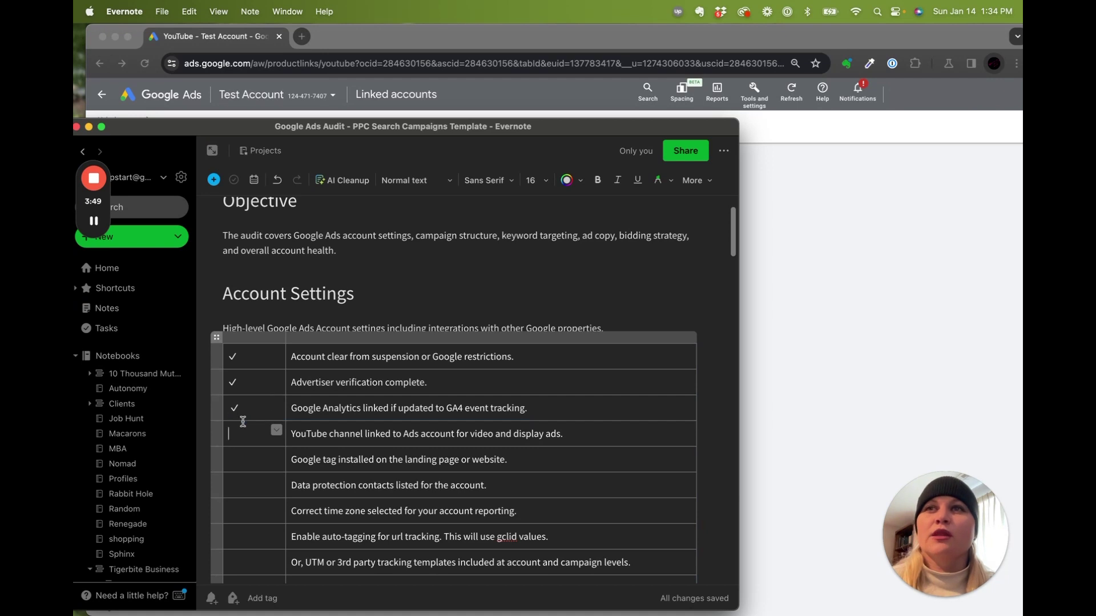
pyautogui.click(874, 324)
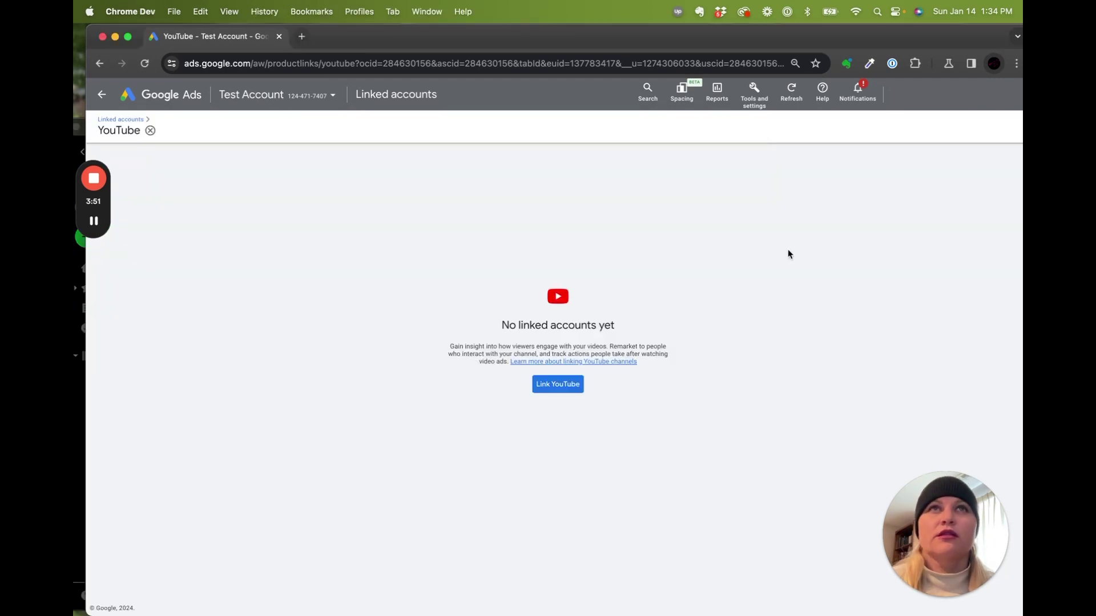
# Review the Google tag's automatic event detection for page views, scrolls, clicks, forms, video and downloads
pyautogui.click(761, 112)
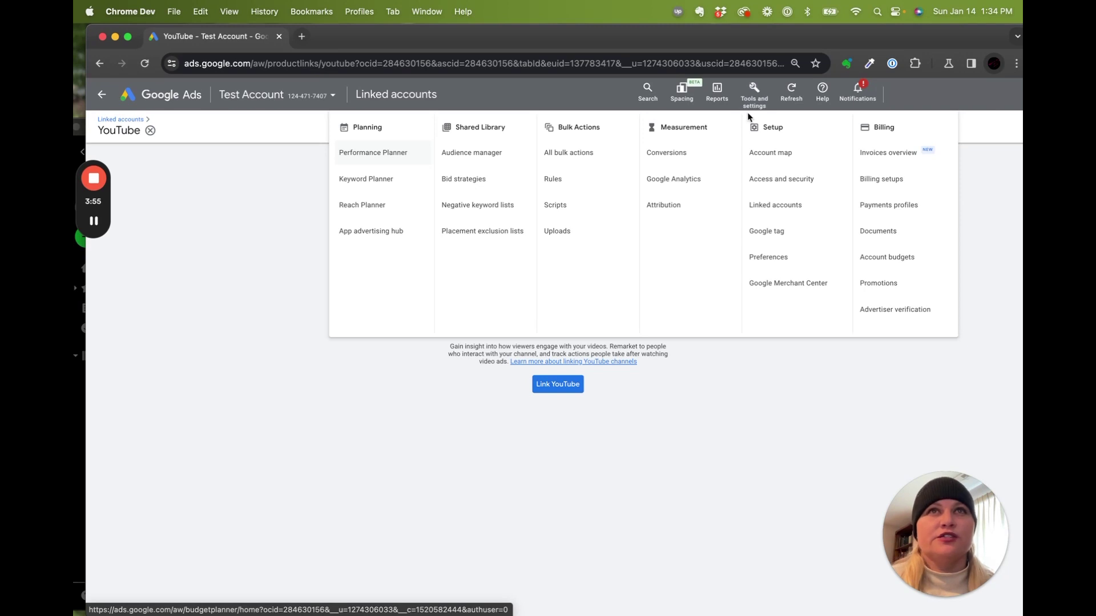
pyautogui.click(788, 229)
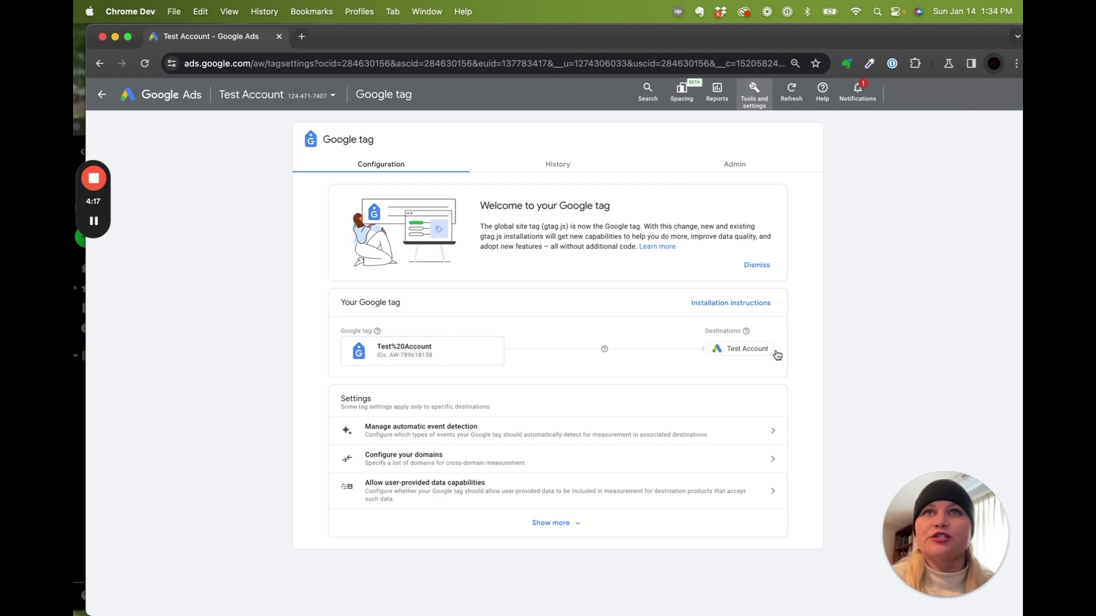
pyautogui.click(438, 443)
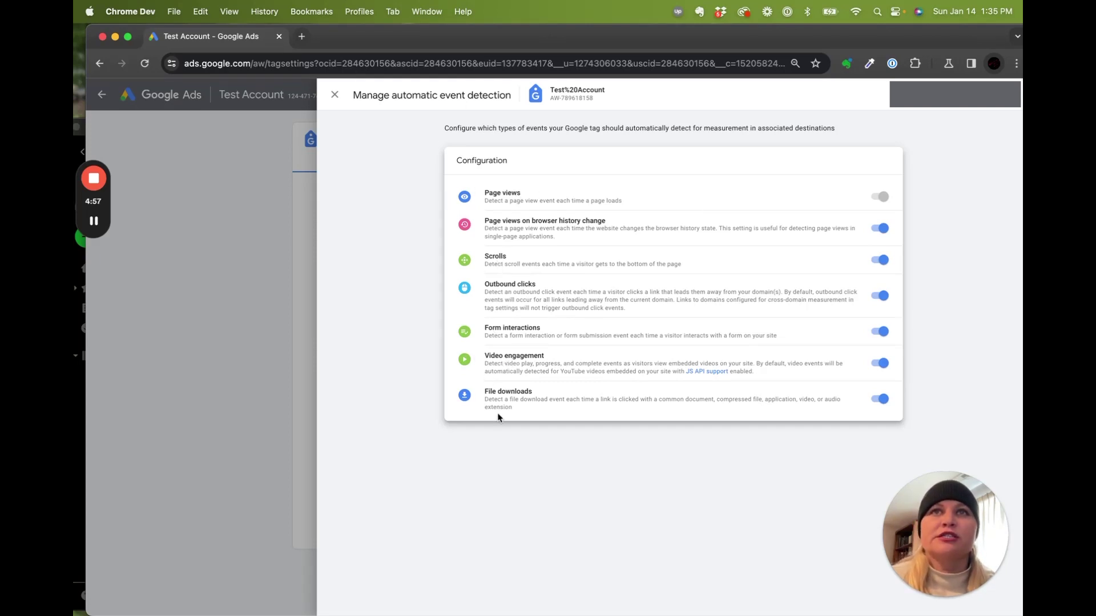
# Enable and save the Google tag's user-provided data capabilities with automatic detection, then return to the checklist
pyautogui.click(242, 389)
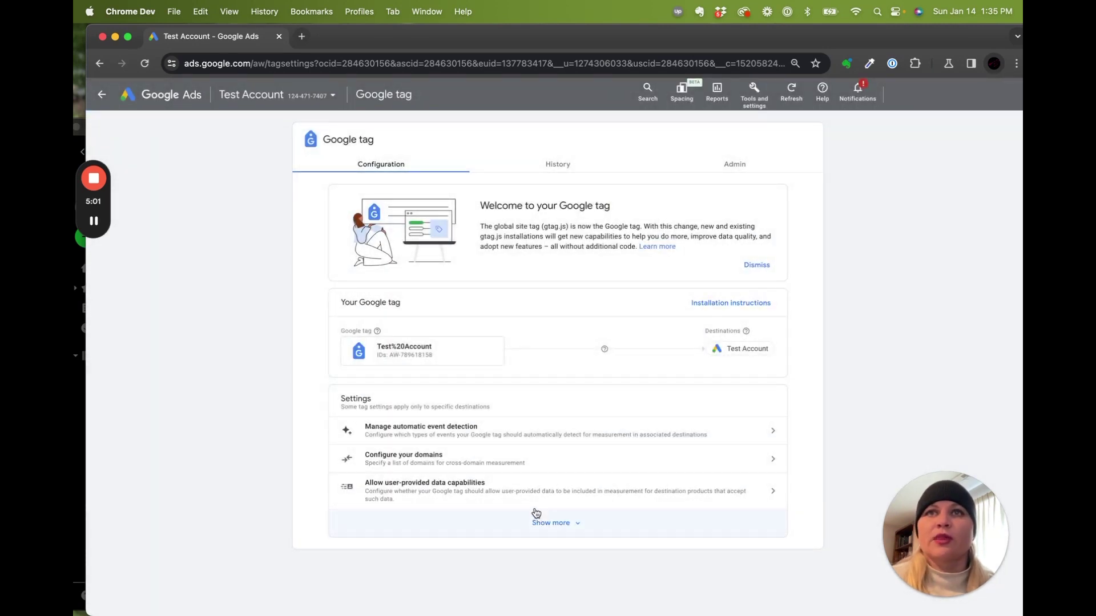
pyautogui.click(614, 495)
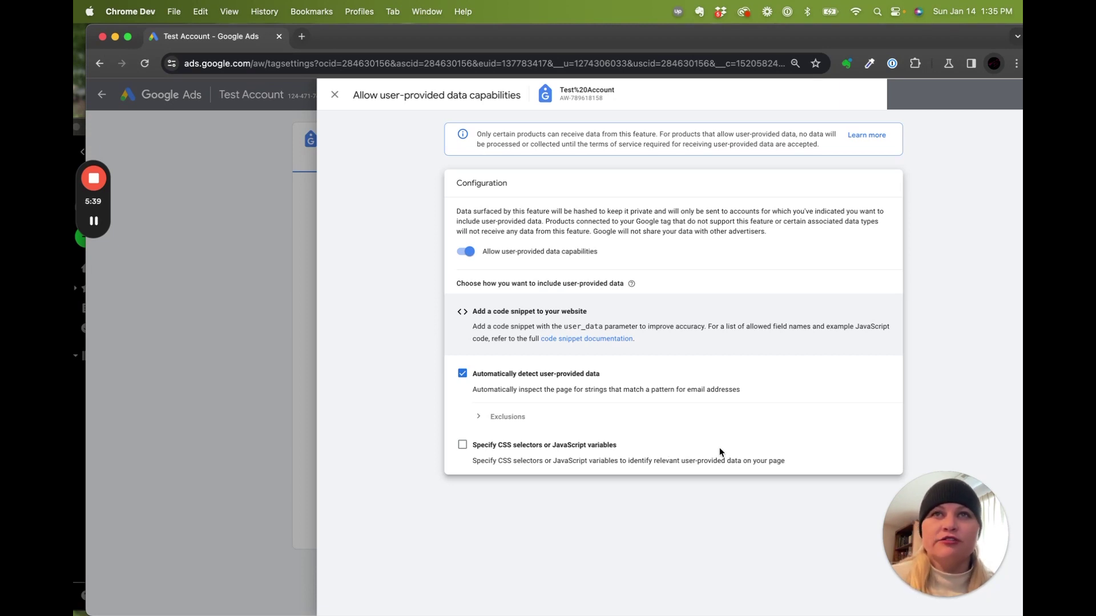
pyautogui.click(207, 428)
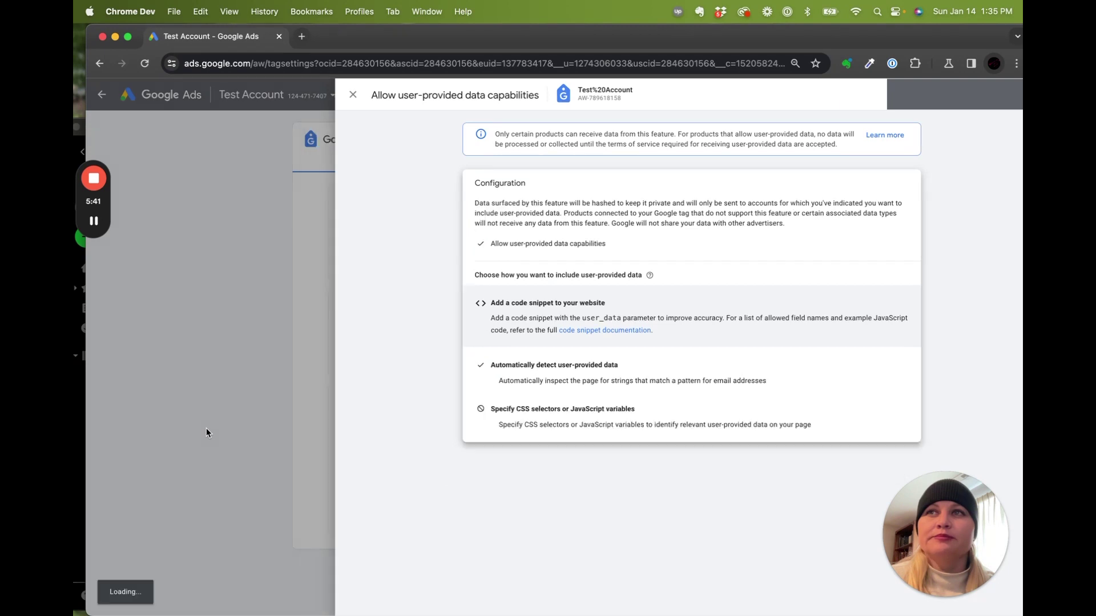
pyautogui.click(74, 465)
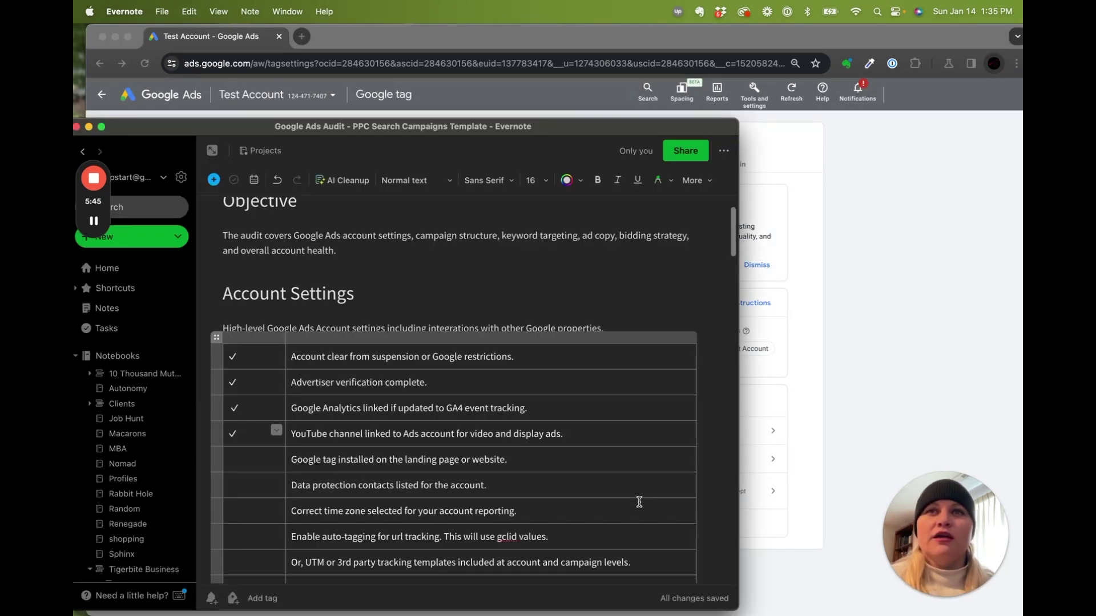
# Tick the Google tag installed item in the checklist and return to the Google Ads tag page
pyautogui.scroll(-3, 640, 501)
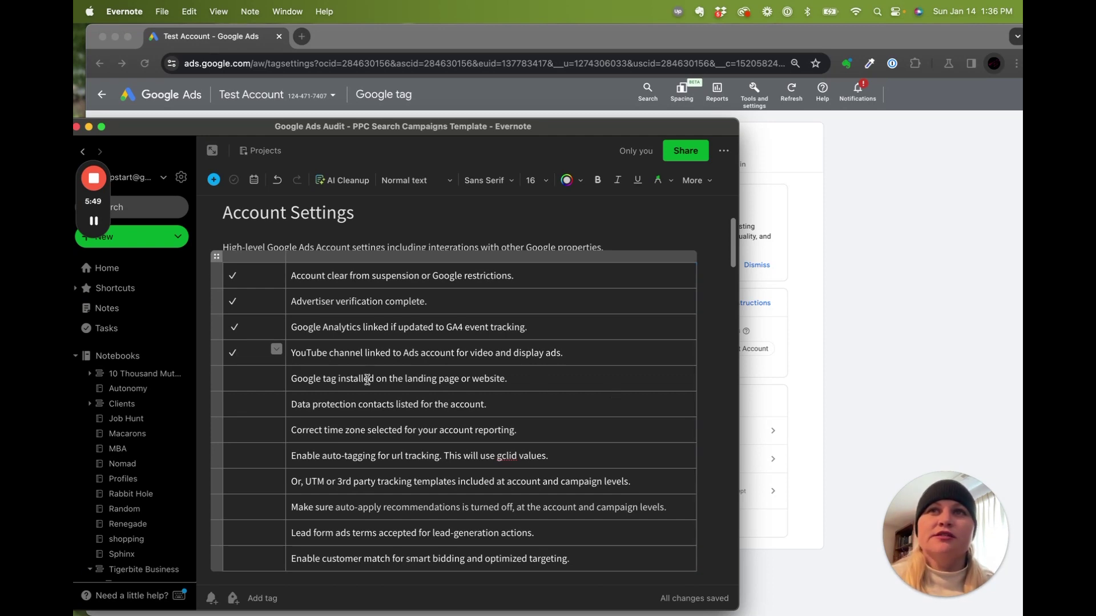
pyautogui.click(245, 375)
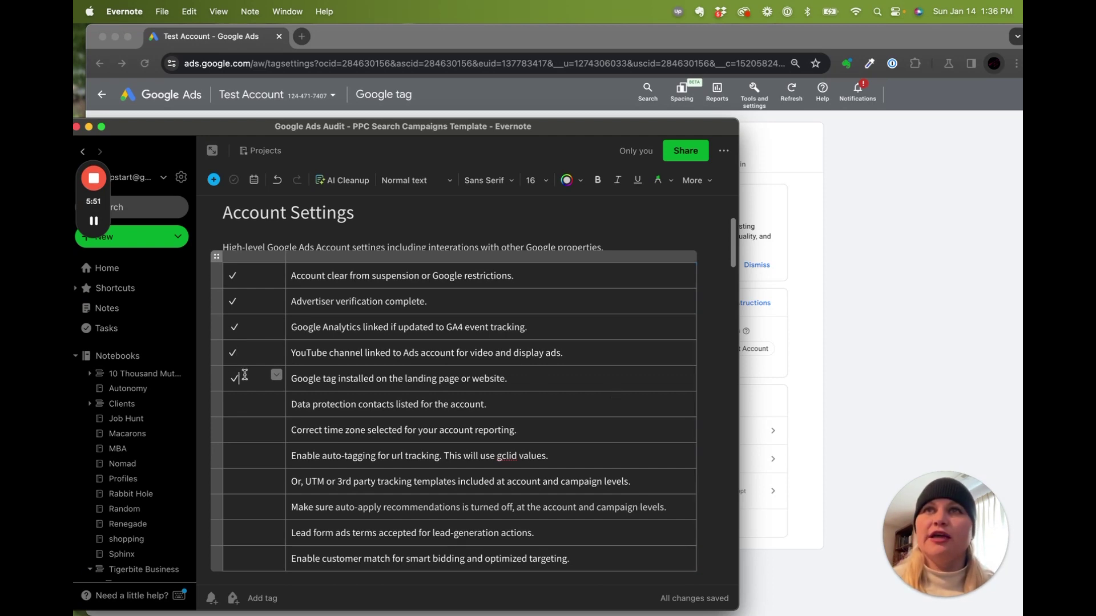
pyautogui.click(247, 403)
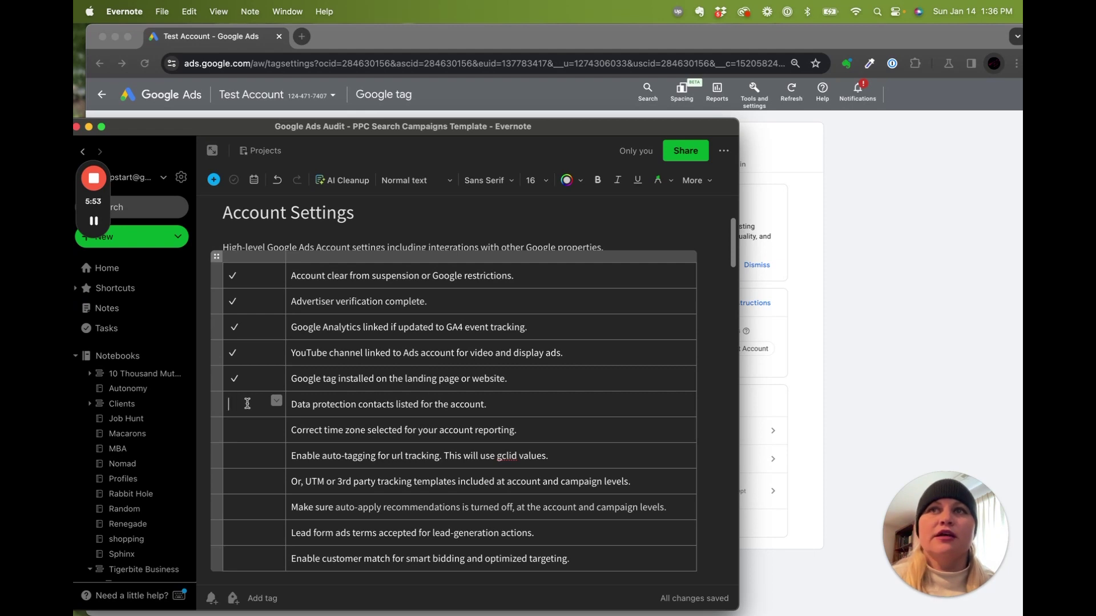
pyautogui.click(906, 438)
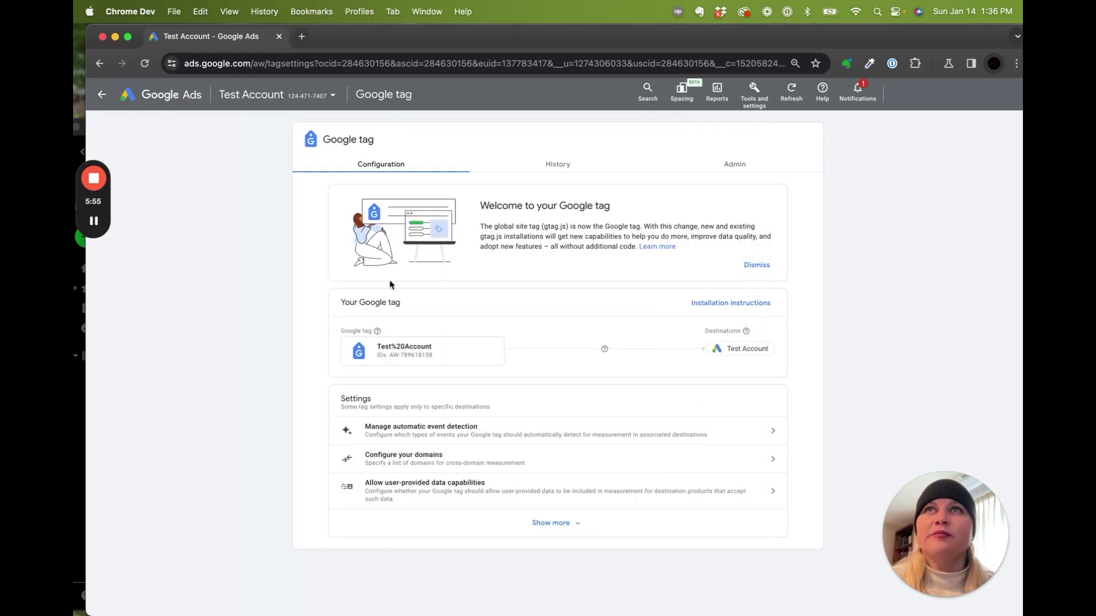
pyautogui.click(297, 93)
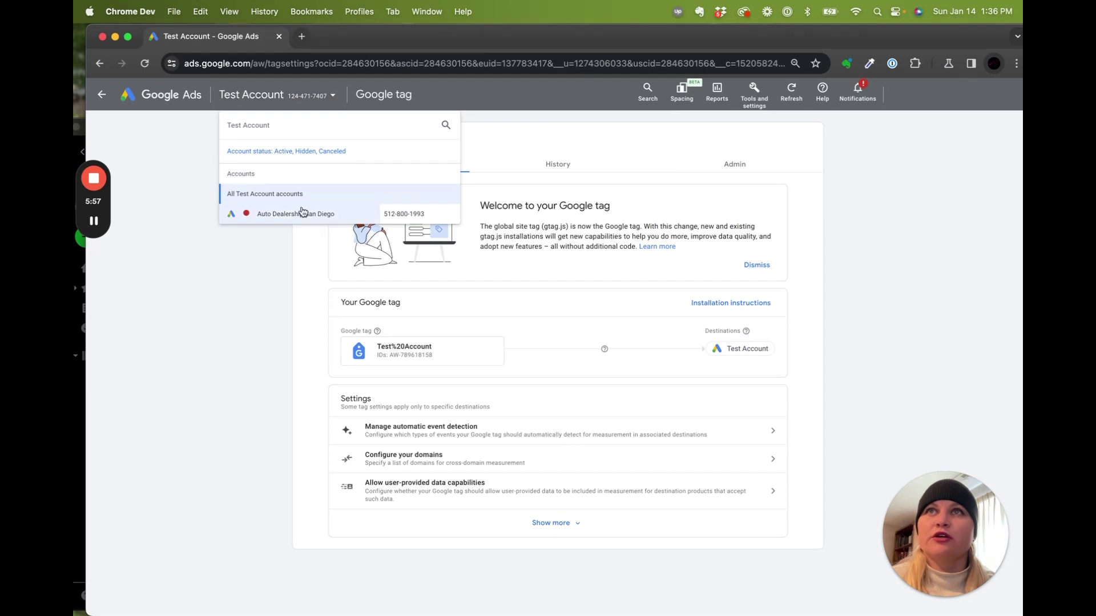
# Switch to the Auto Dealership San Diego account and open its Account settings page
pyautogui.click(294, 259)
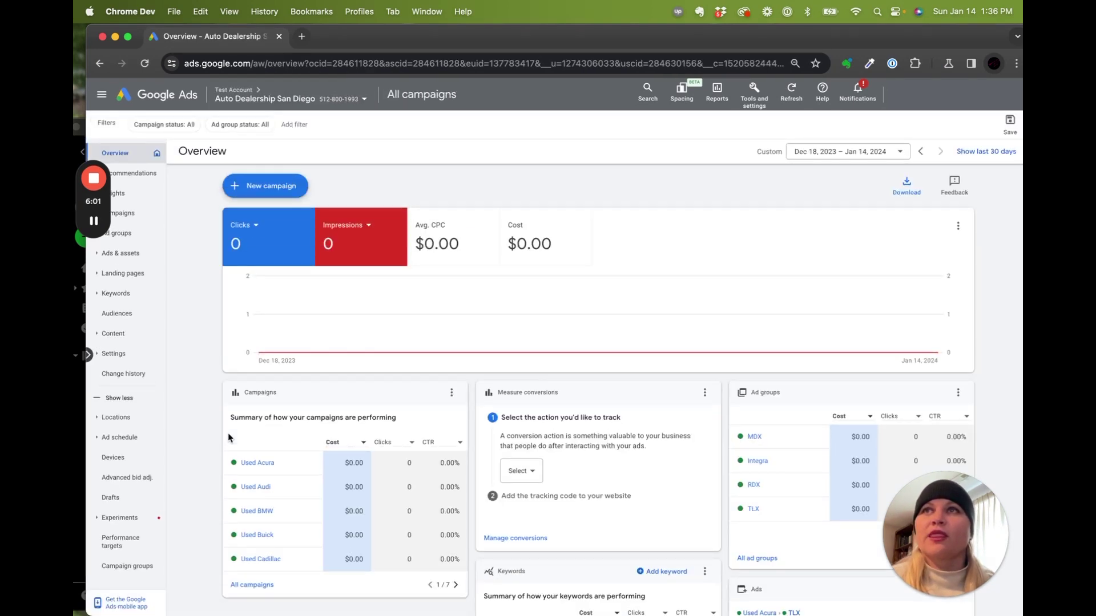
pyautogui.click(128, 356)
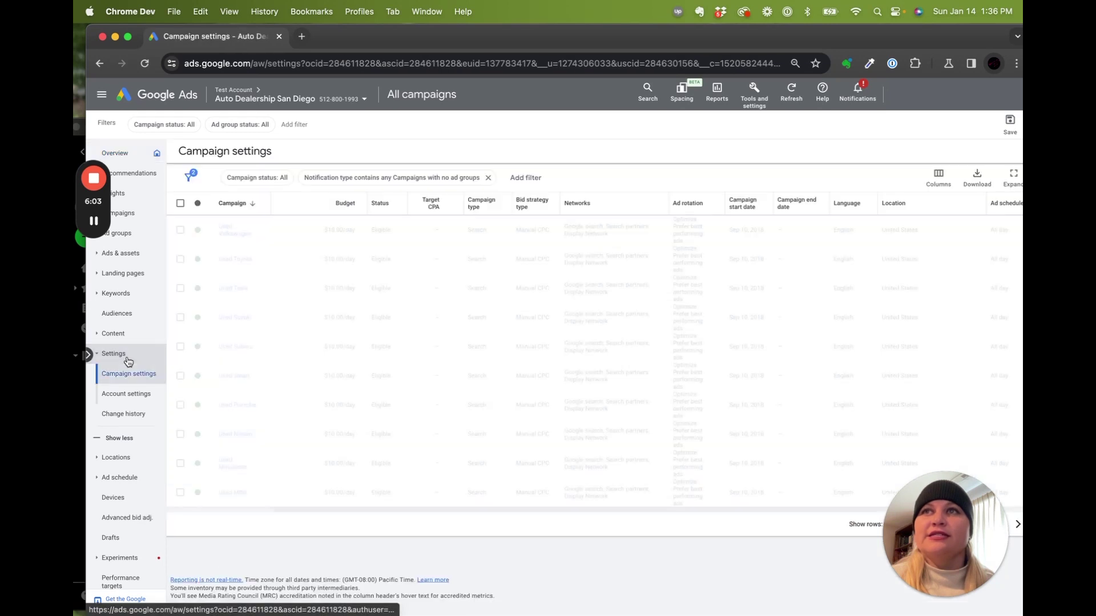
pyautogui.click(127, 393)
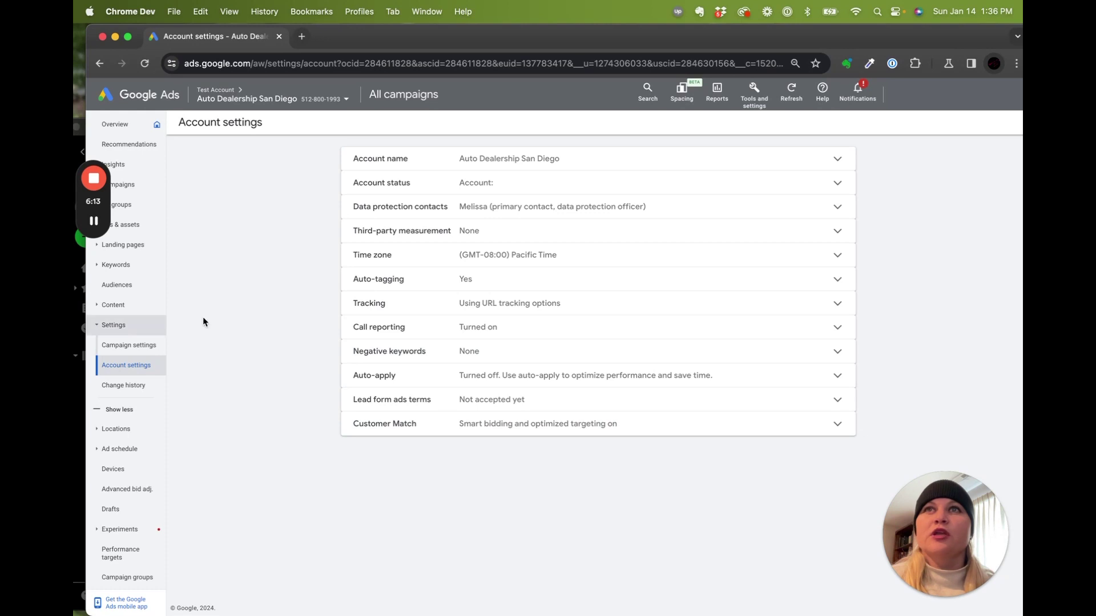
# Review the account's data protection contacts details, then collapse them
pyautogui.click(379, 207)
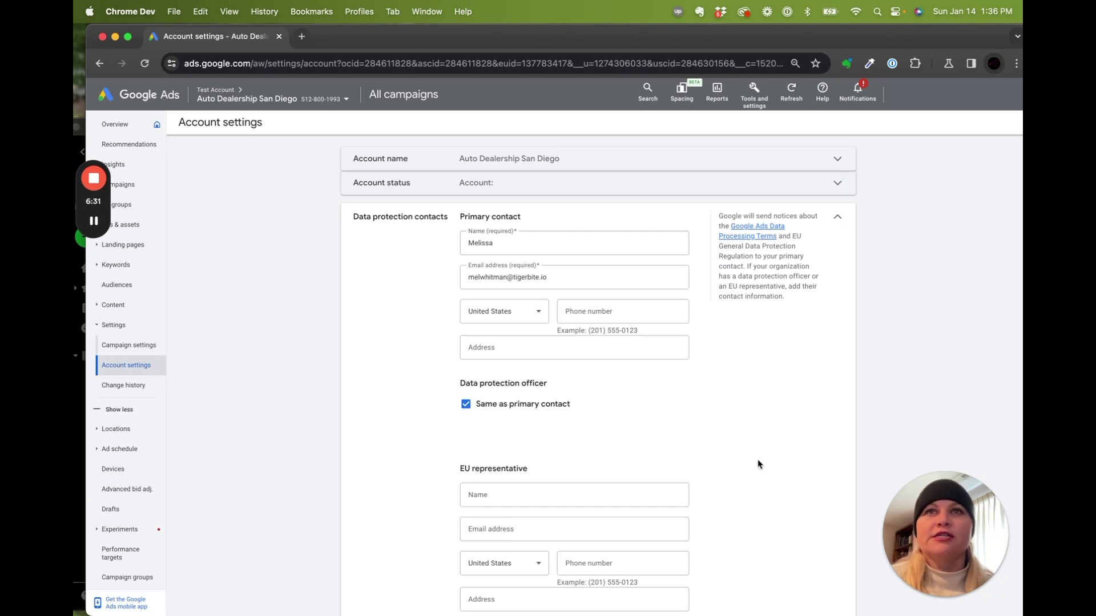
pyautogui.scroll(-3, 759, 464)
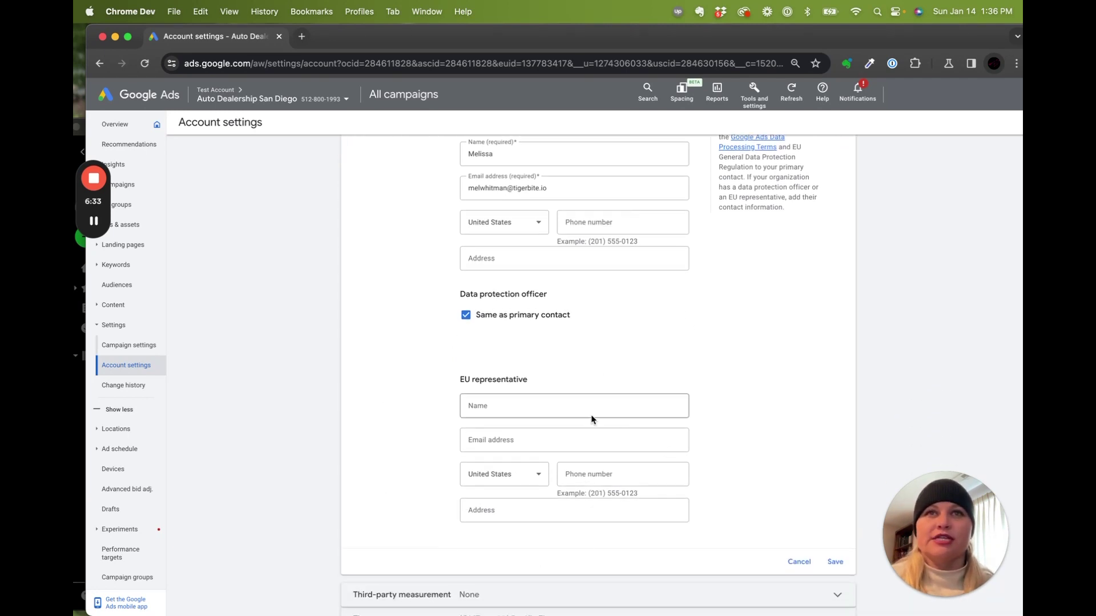
pyautogui.scroll(2, 694, 423)
pyautogui.scroll(1, 694, 422)
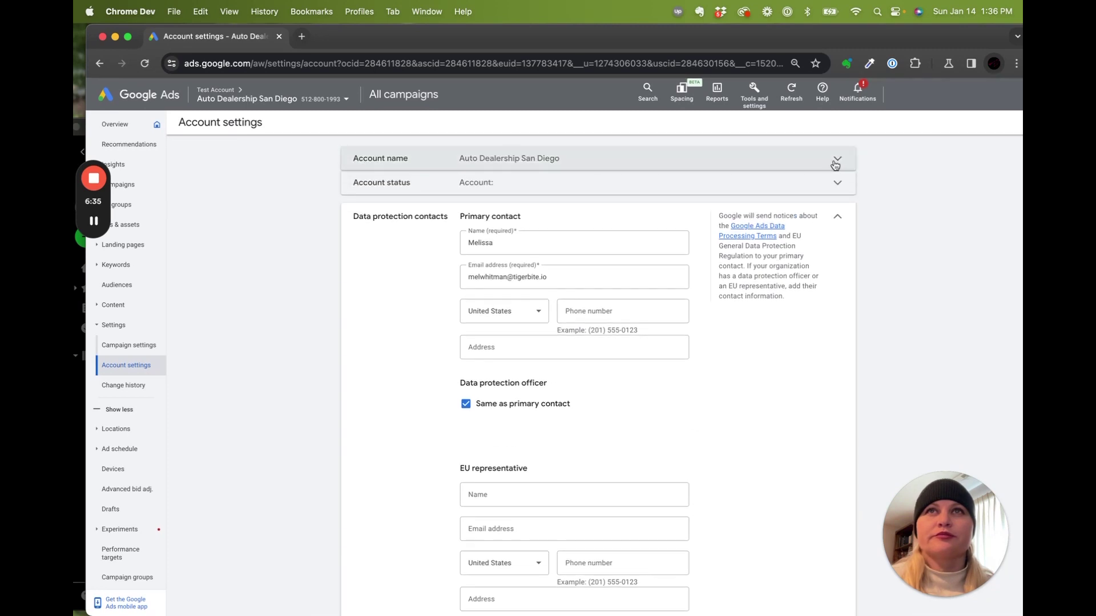
pyautogui.click(838, 221)
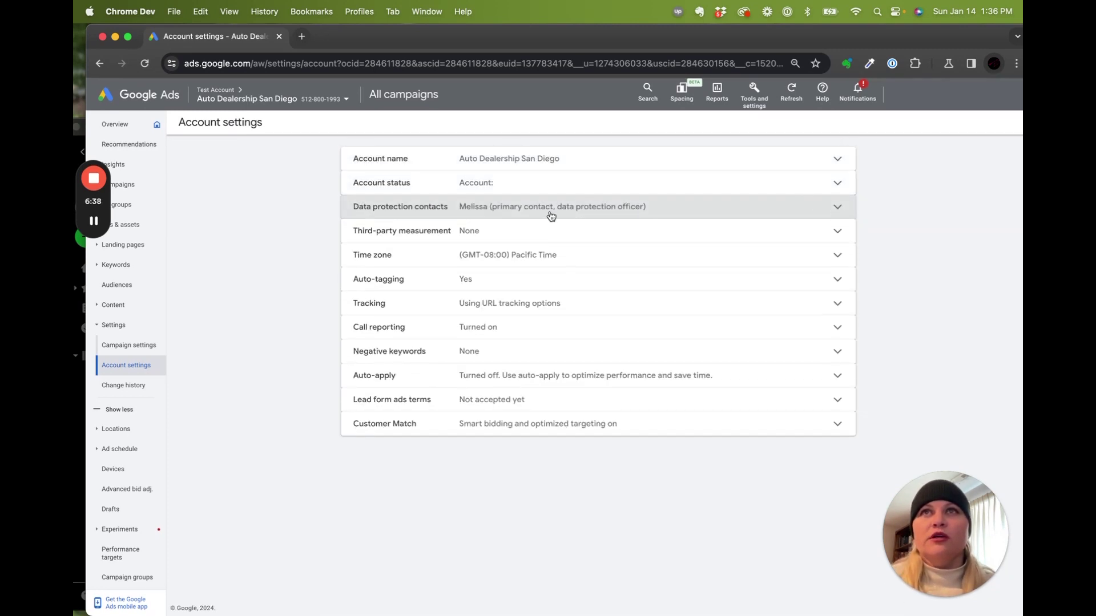
# Check the third-party measurement vendors, then view the (GMT-08:00) Pacific Time zone setting
pyautogui.click(552, 234)
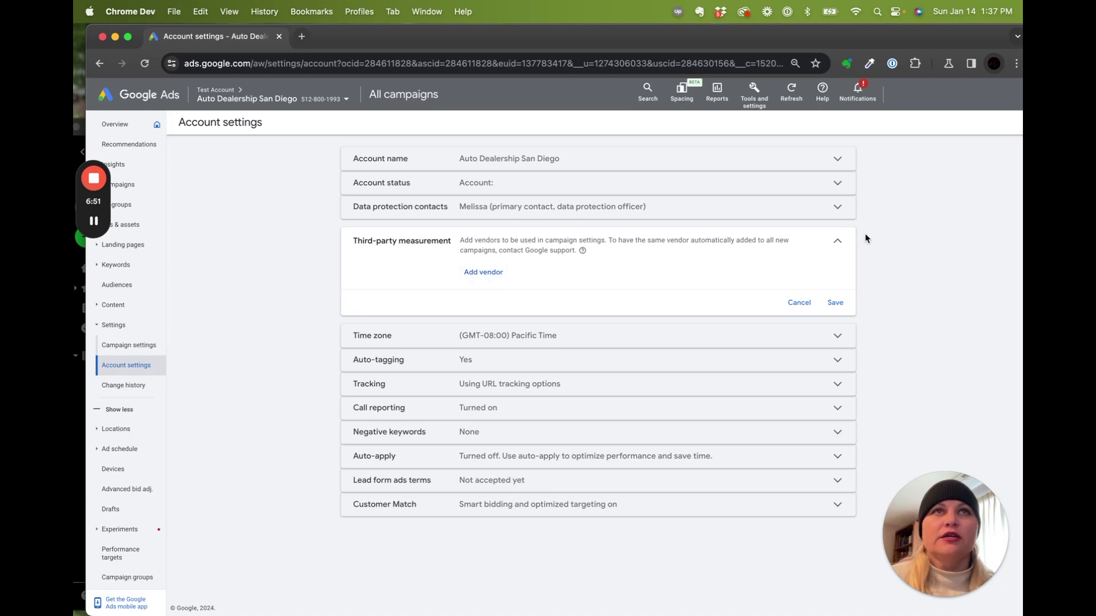
pyautogui.click(839, 243)
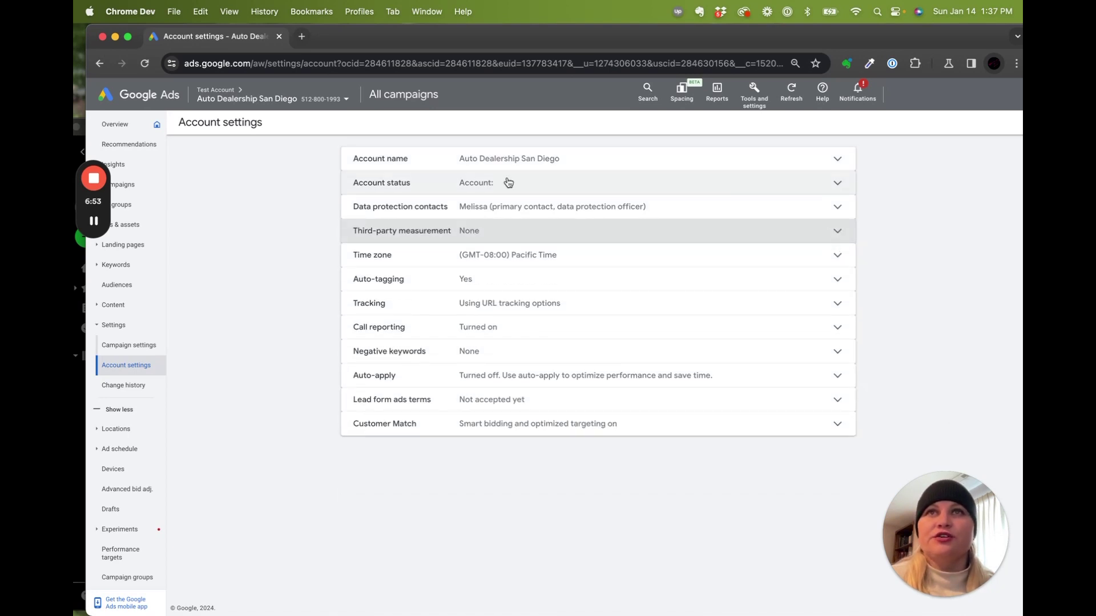
pyautogui.click(613, 251)
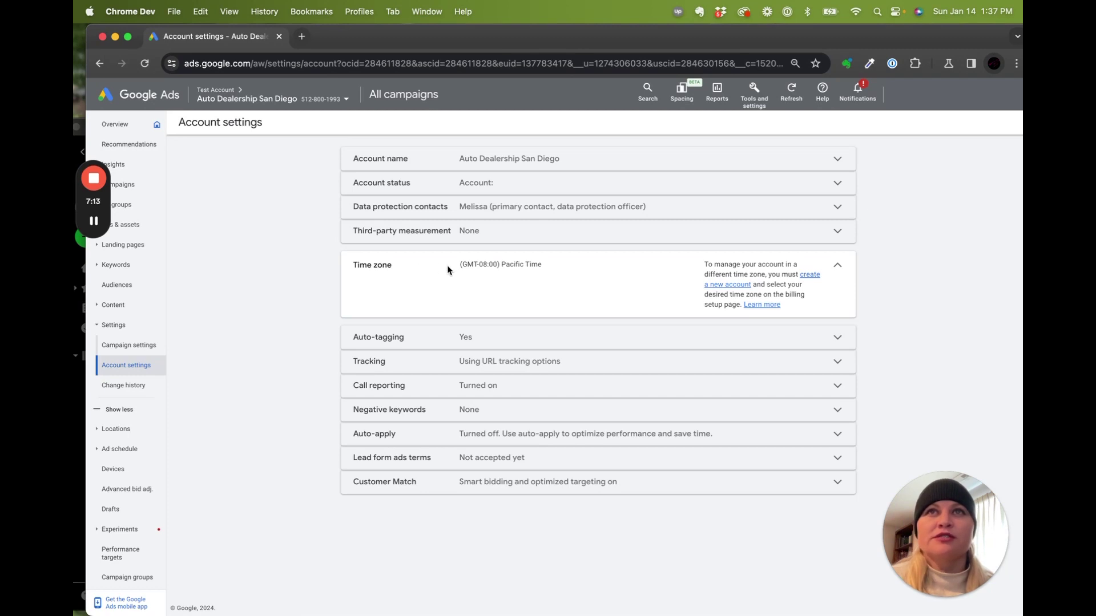
# Confirm the (GMT-08:00) Pacific Time zone and check that auto-tagging is already enabled
pyautogui.moveTo(450, 266); pyautogui.dragTo(545, 268)
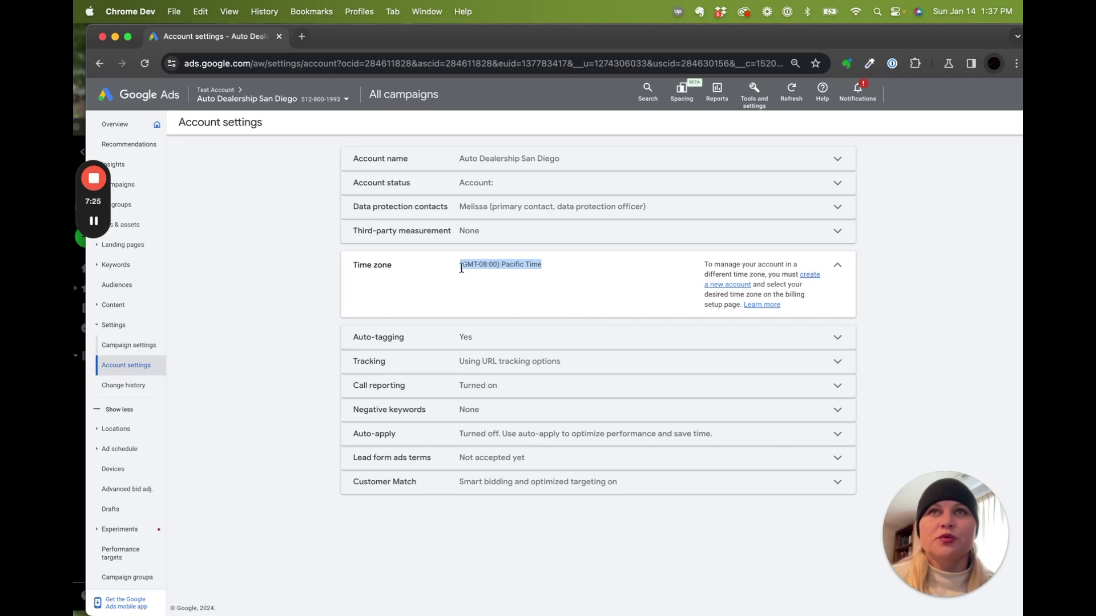
pyautogui.click(576, 267)
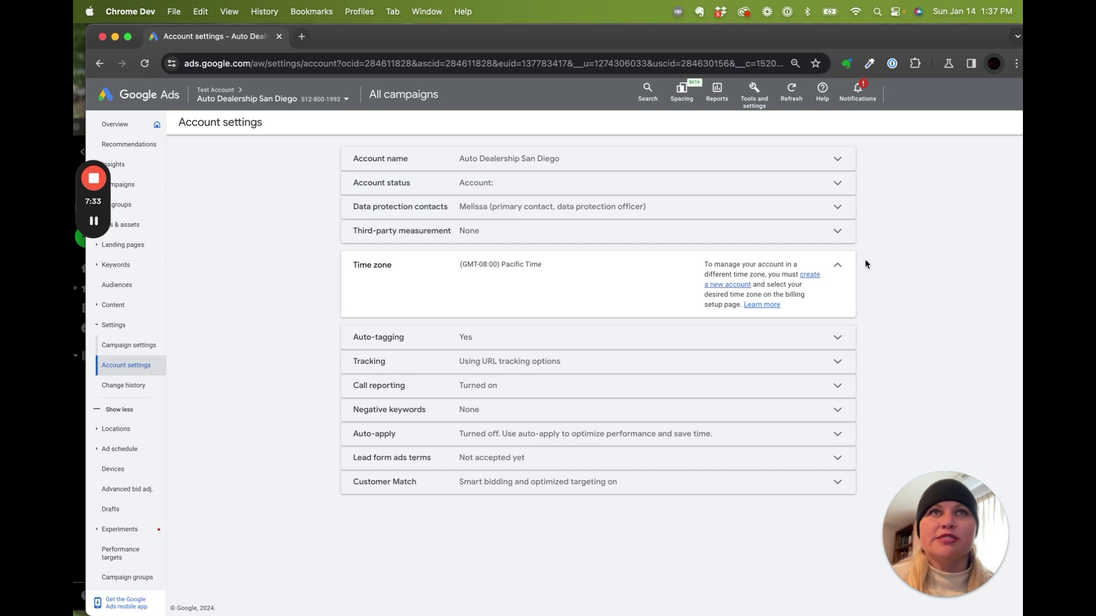
pyautogui.click(841, 269)
pyautogui.click(699, 288)
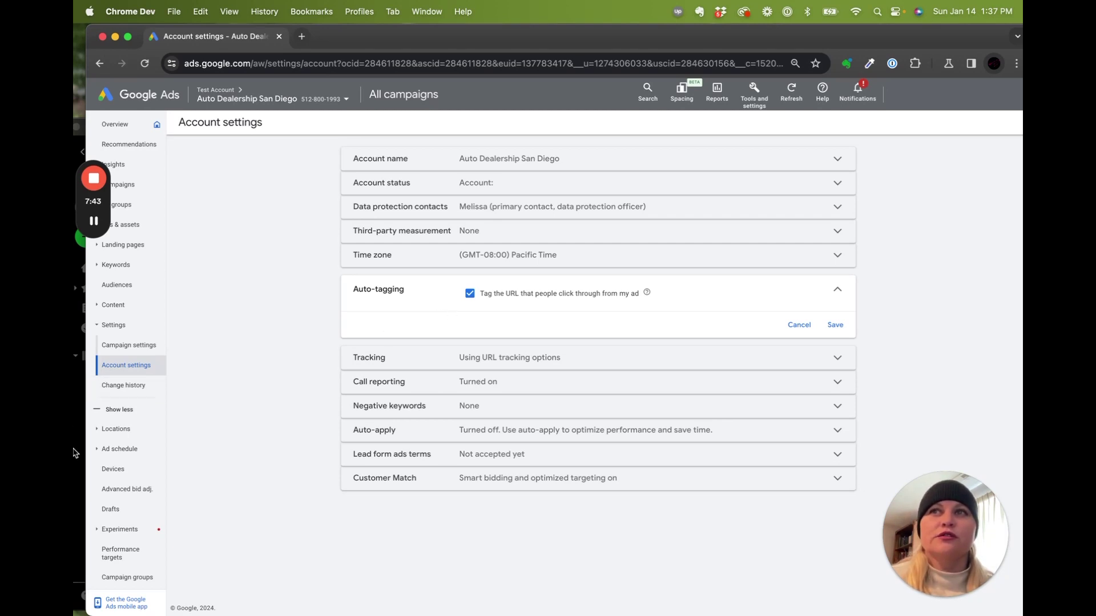
pyautogui.press('super+Tab')
# Paste a ✓ into the data protection contacts, correct time zone and enable auto-tagging checklist rows
pyautogui.click(251, 411)
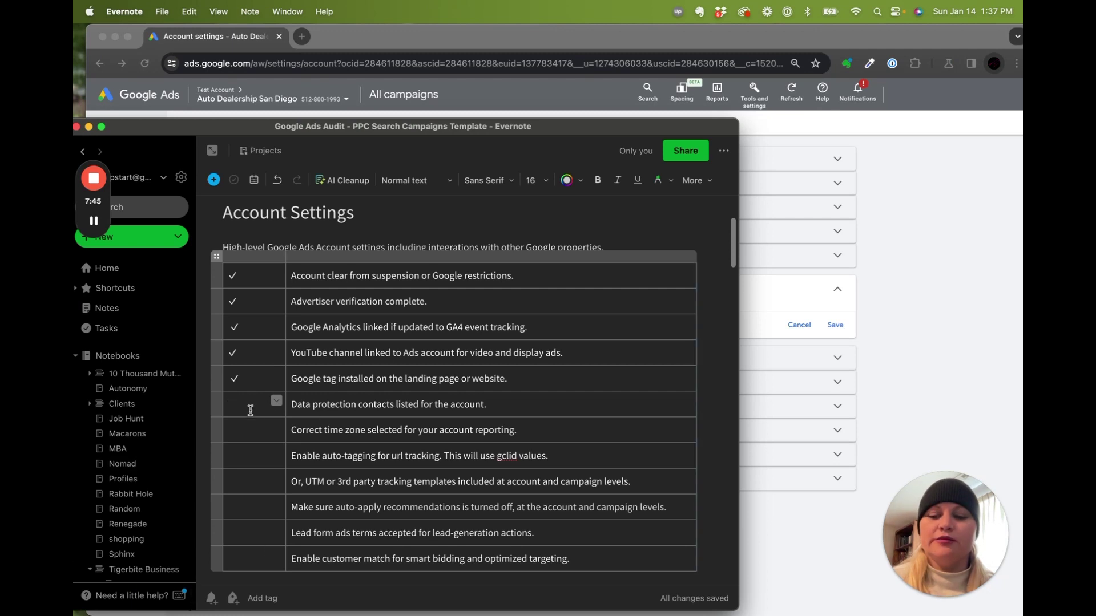
pyautogui.write('✓')
pyautogui.click(255, 428)
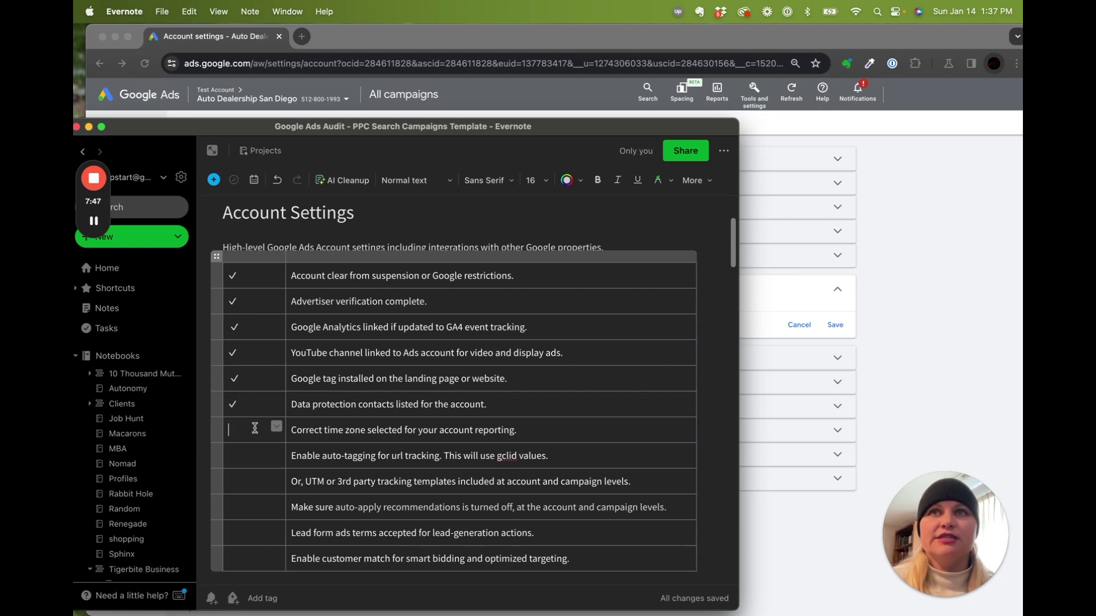
pyautogui.write('✓')
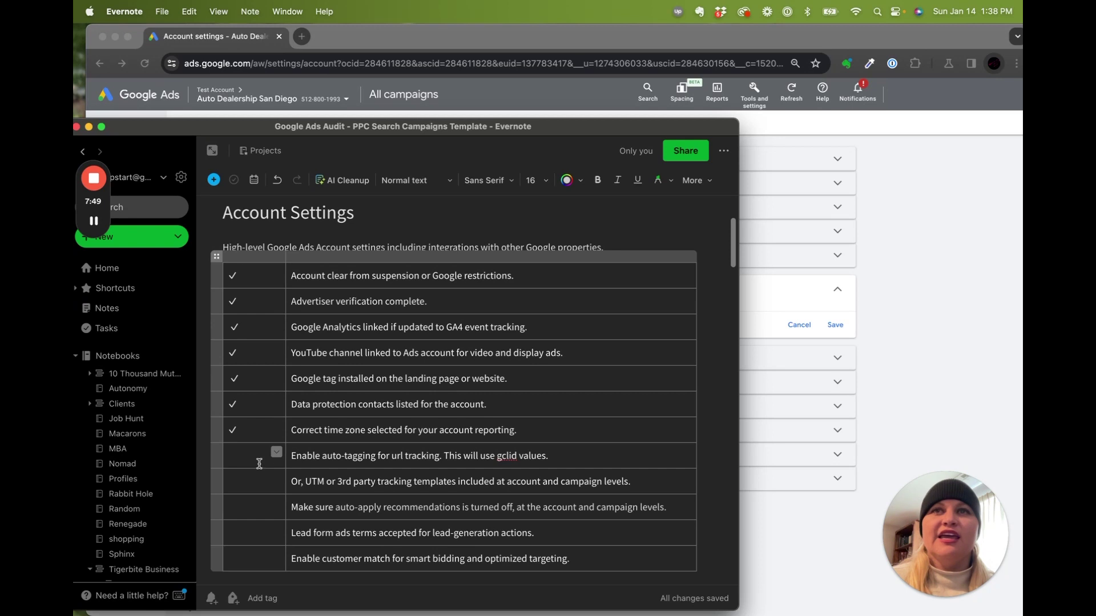
pyautogui.click(259, 463)
pyautogui.write('✓')
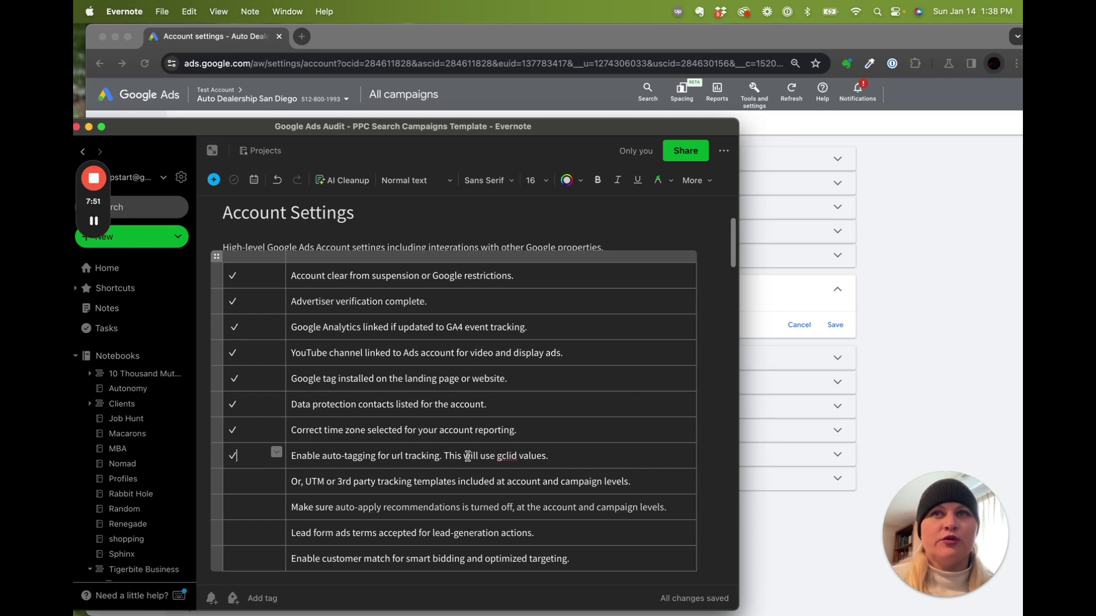
pyautogui.click(851, 406)
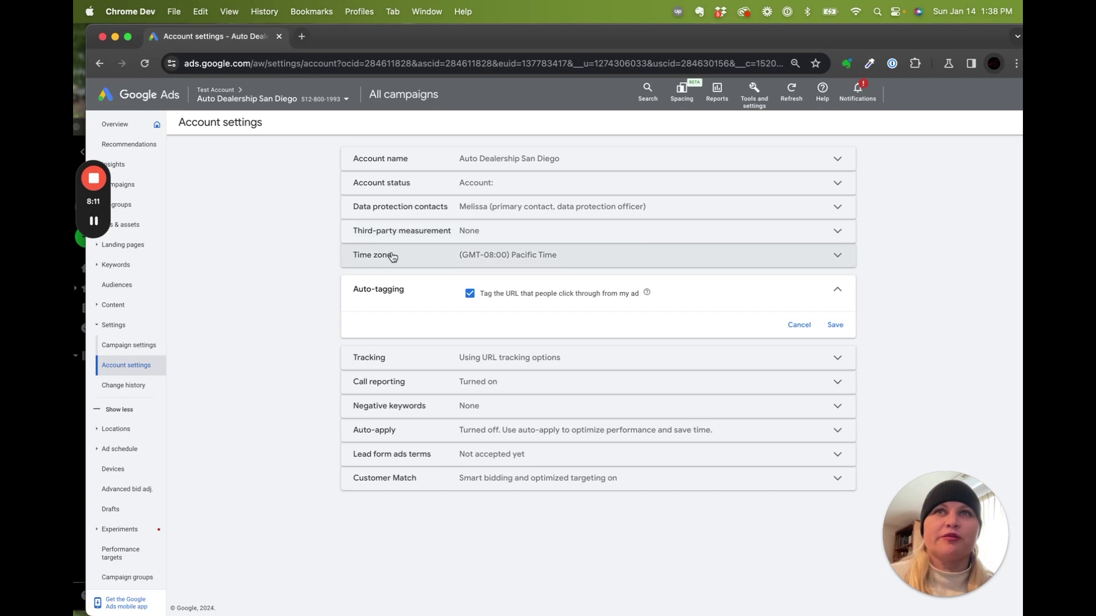
# Inspect the Tracking final URL suffix with utm_source=google&utm_medium=cpc and leave it unchanged
pyautogui.click(386, 364)
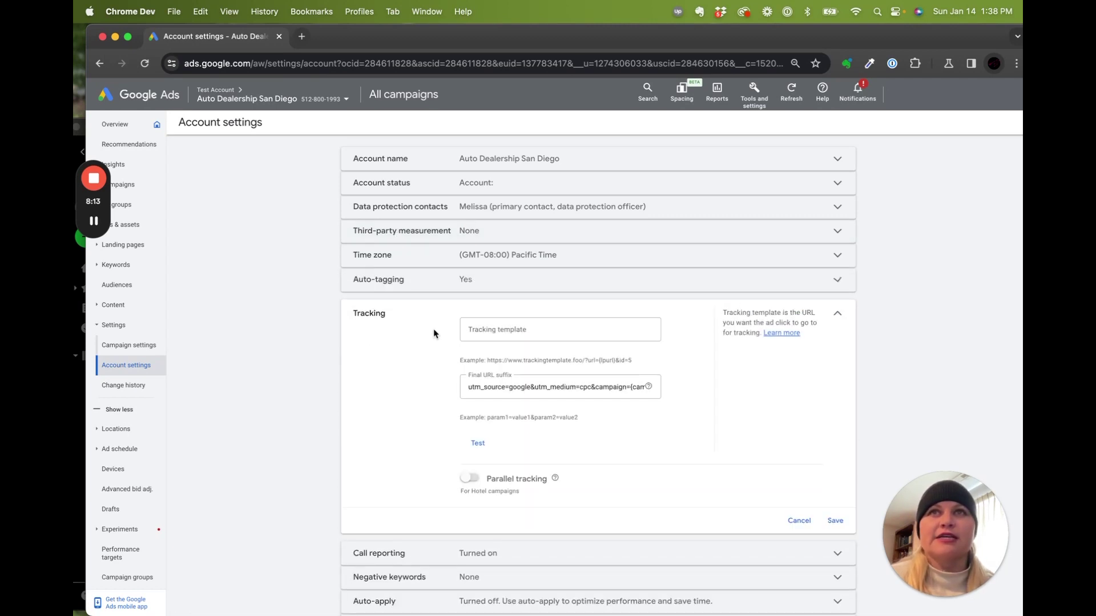
pyautogui.click(469, 388)
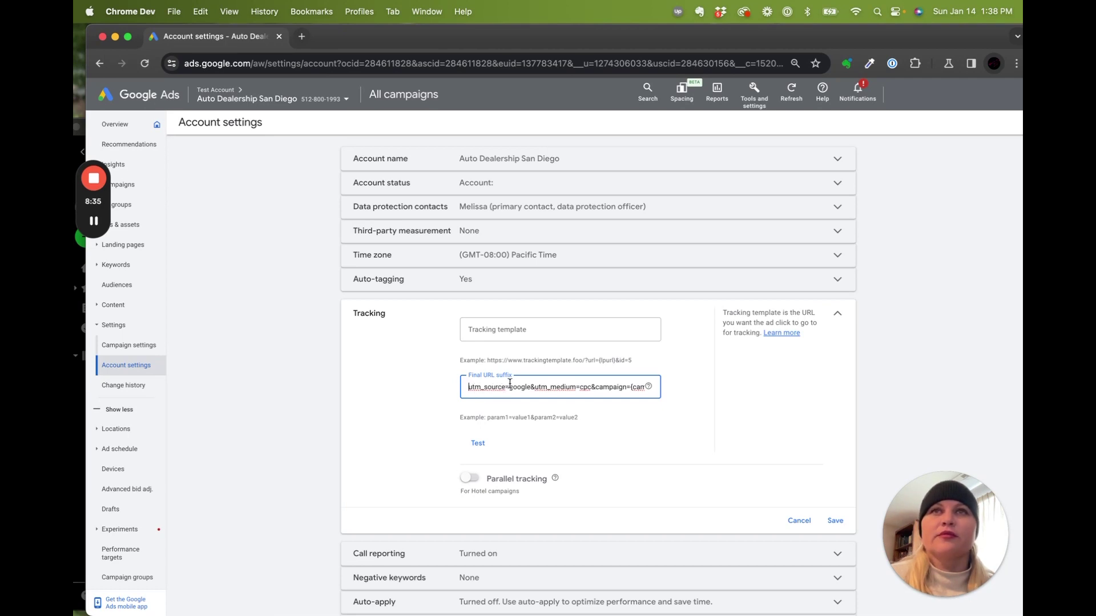
pyautogui.click(689, 474)
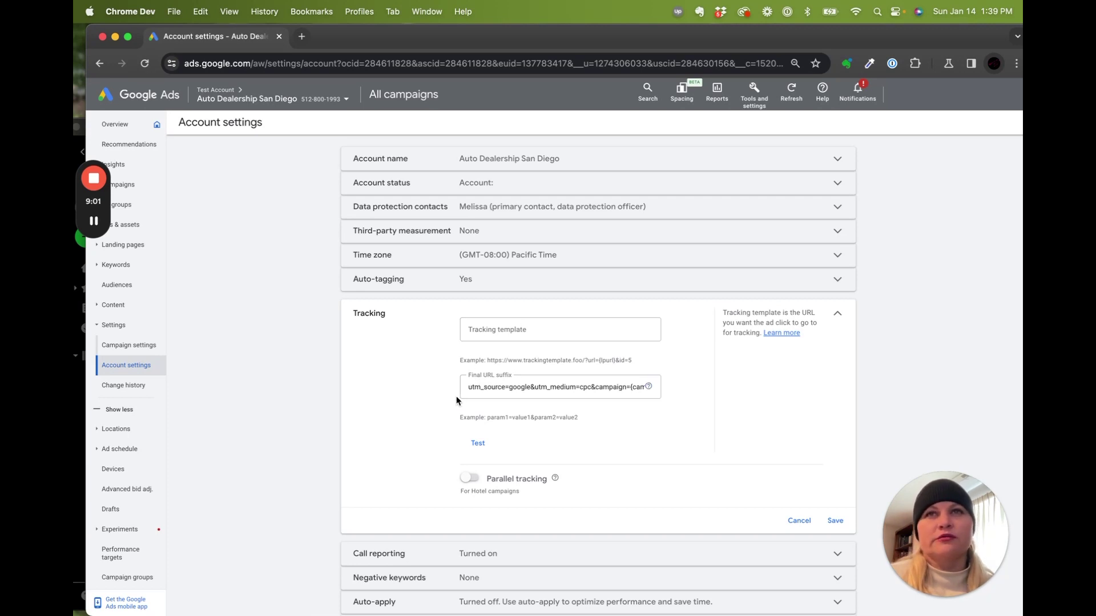
pyautogui.click(837, 313)
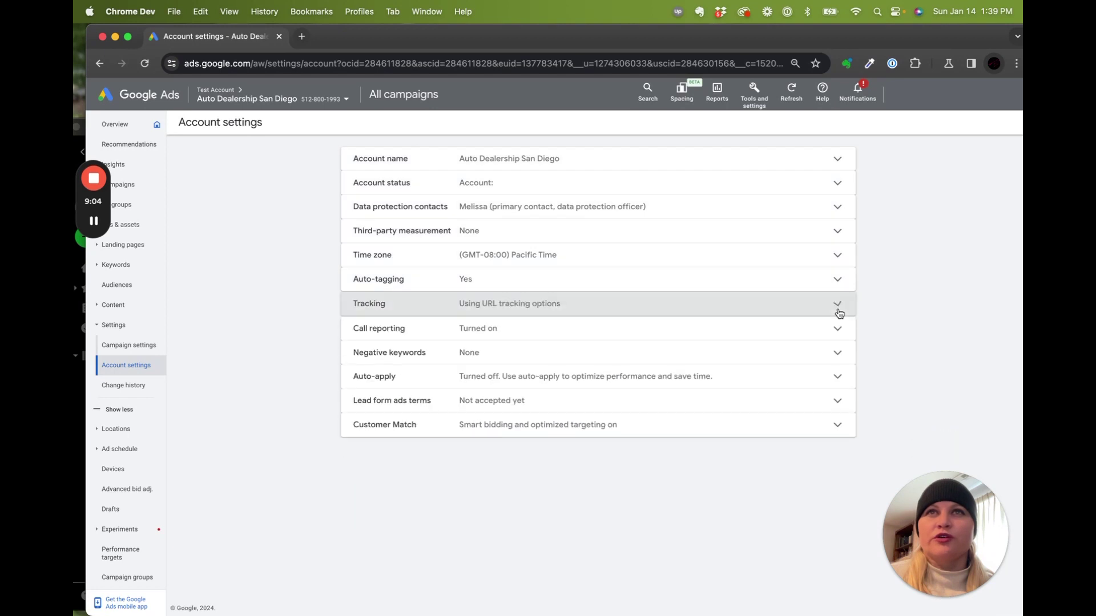
# Turn on saving call recordings for 30 days and accept the calls and messaging terms
pyautogui.click(583, 327)
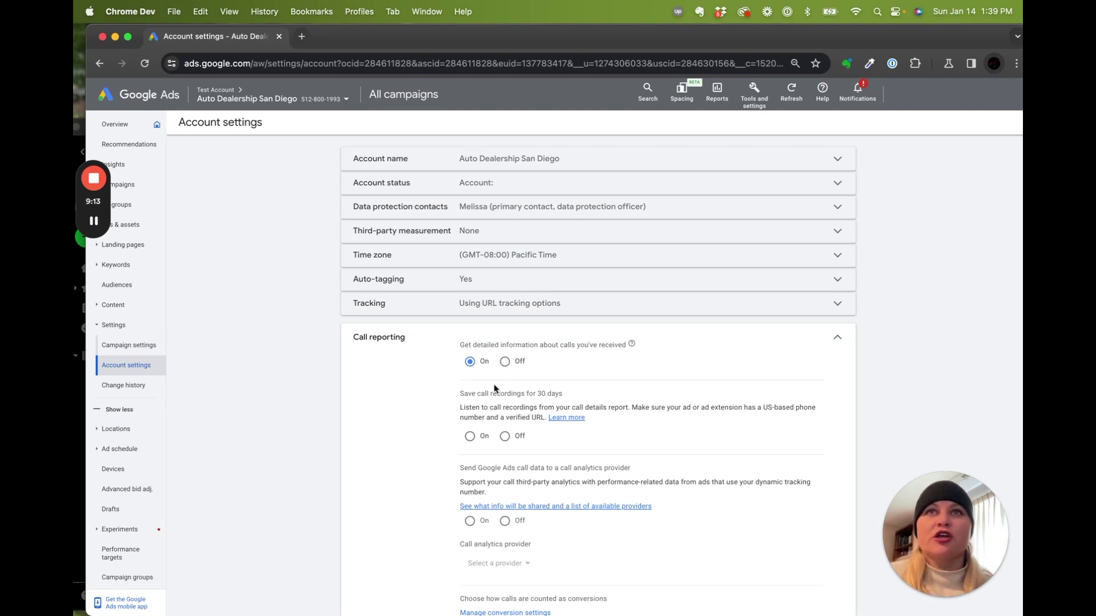
pyautogui.click(470, 437)
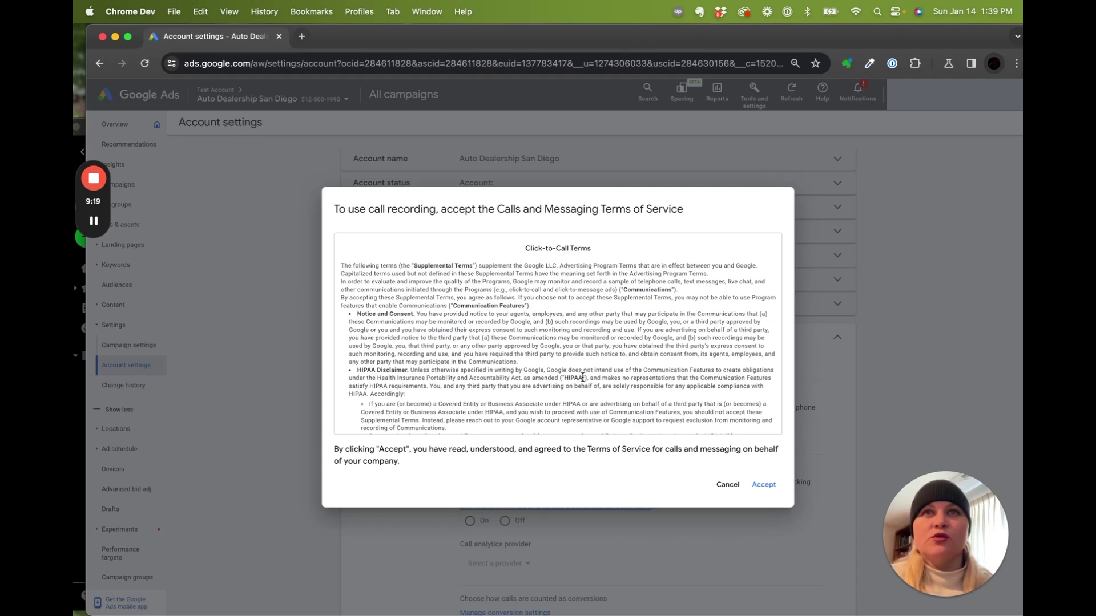
pyautogui.moveTo(587, 379); pyautogui.dragTo(559, 378)
pyautogui.click(577, 423)
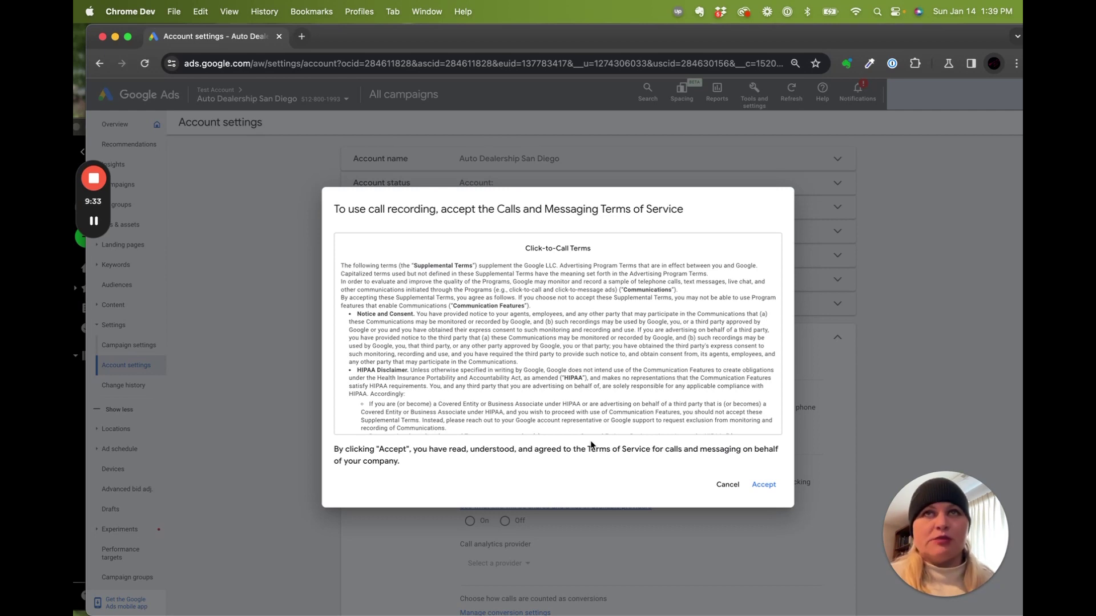
pyautogui.click(776, 486)
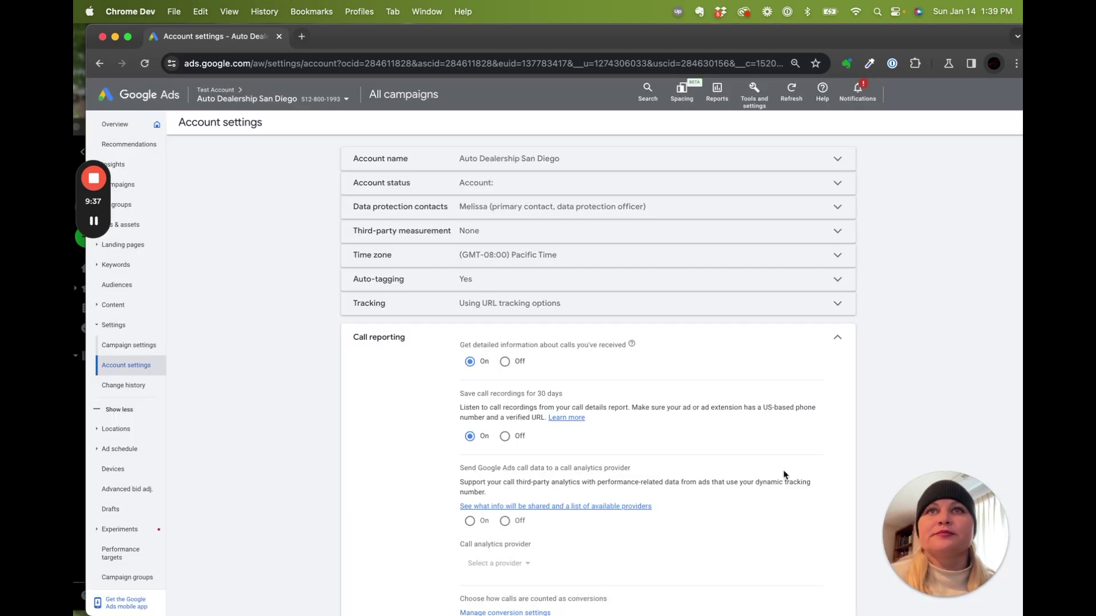
pyautogui.scroll(-2, 775, 474)
pyautogui.scroll(-1, 776, 469)
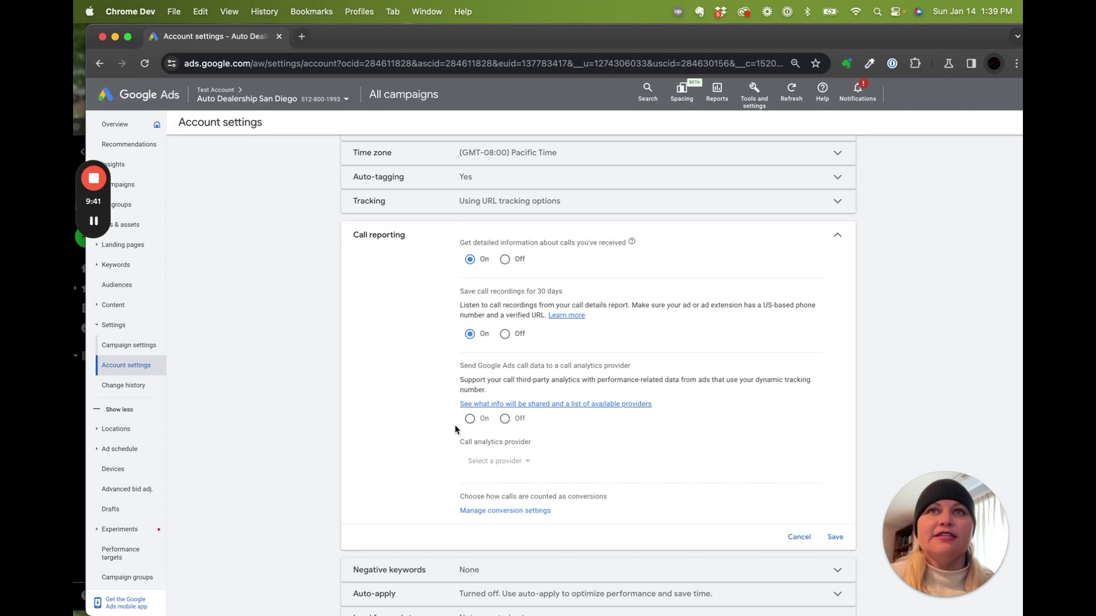
# Turn on call data sharing with CallRail as the analytics provider and save
pyautogui.click(469, 418)
pyautogui.click(766, 374)
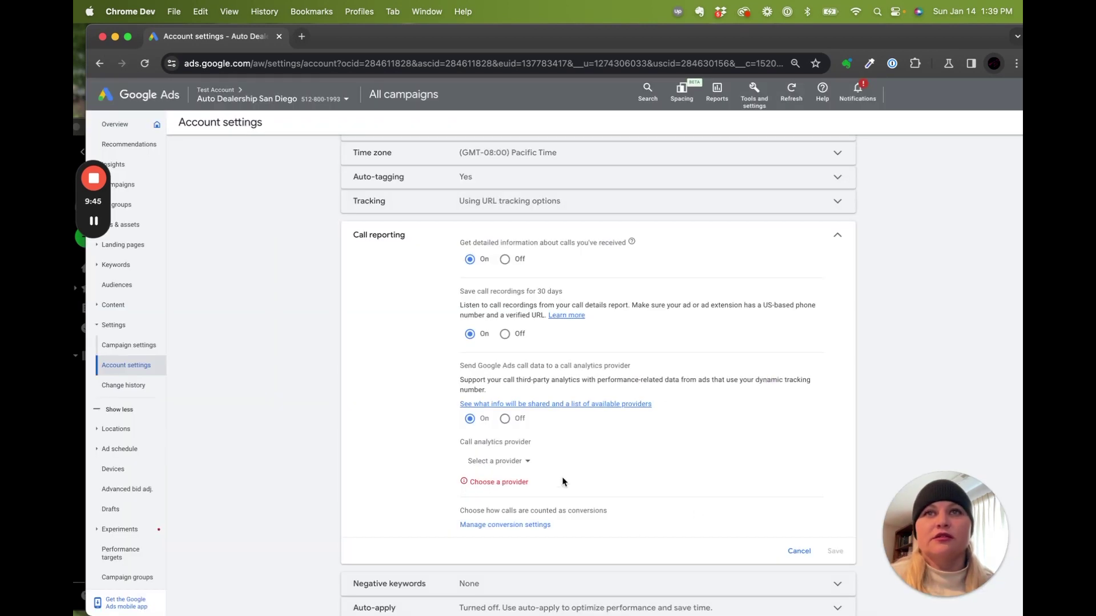
pyautogui.click(526, 463)
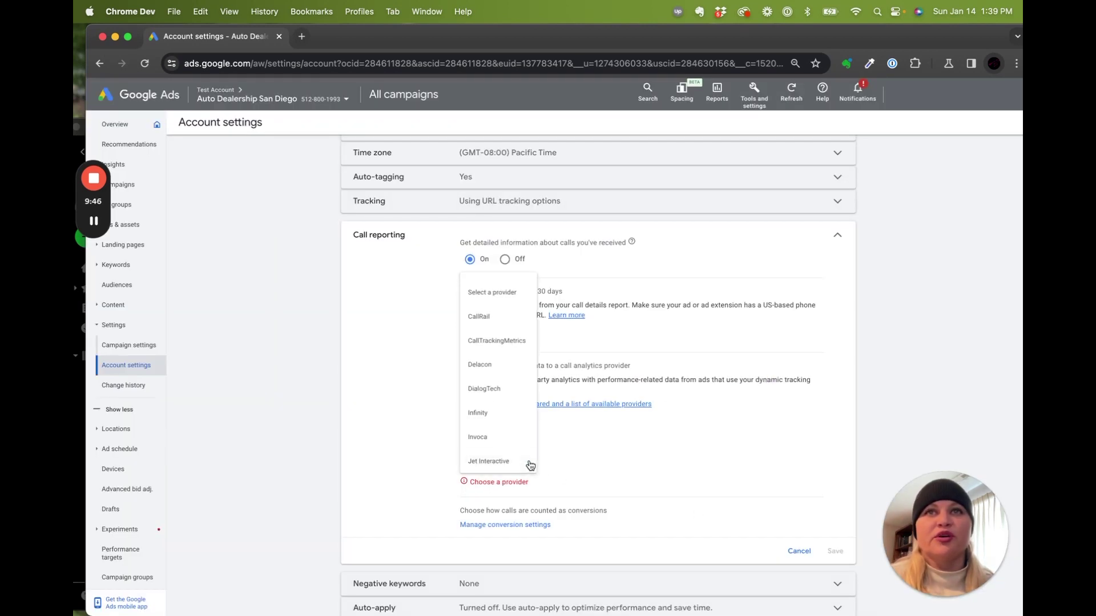
pyautogui.click(501, 323)
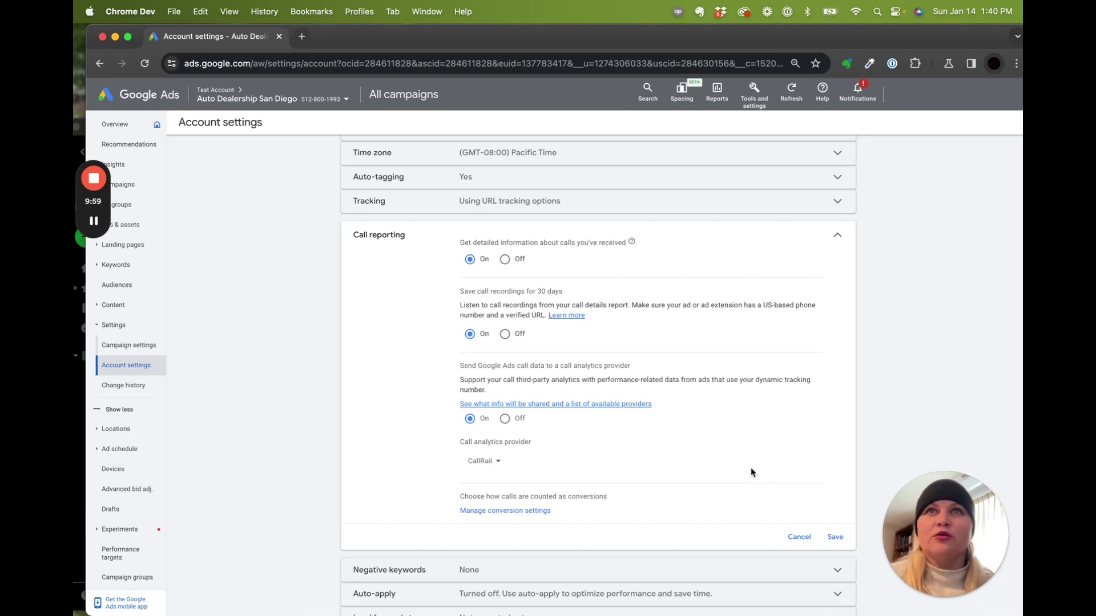
pyautogui.click(835, 537)
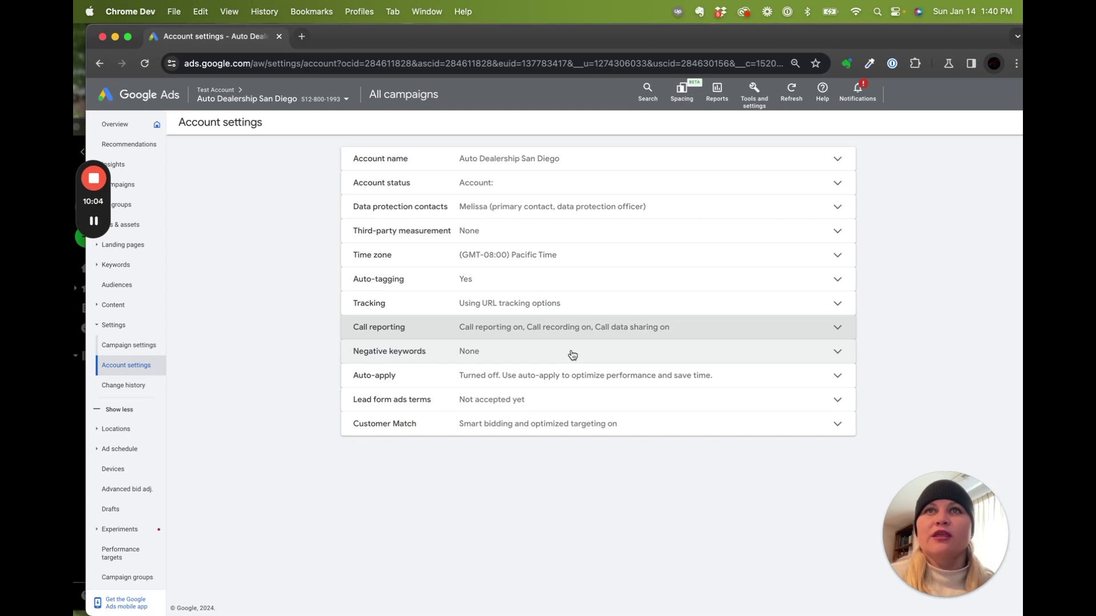
# Verify there are no account-level negative keywords, then expand the Auto-apply details
pyautogui.click(573, 355)
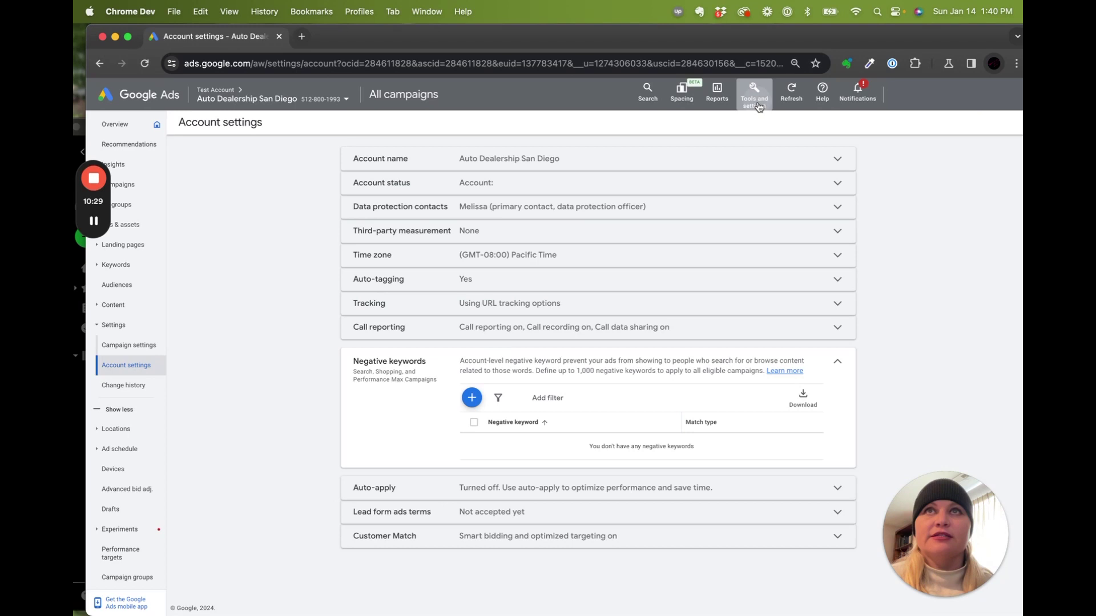
pyautogui.click(736, 104)
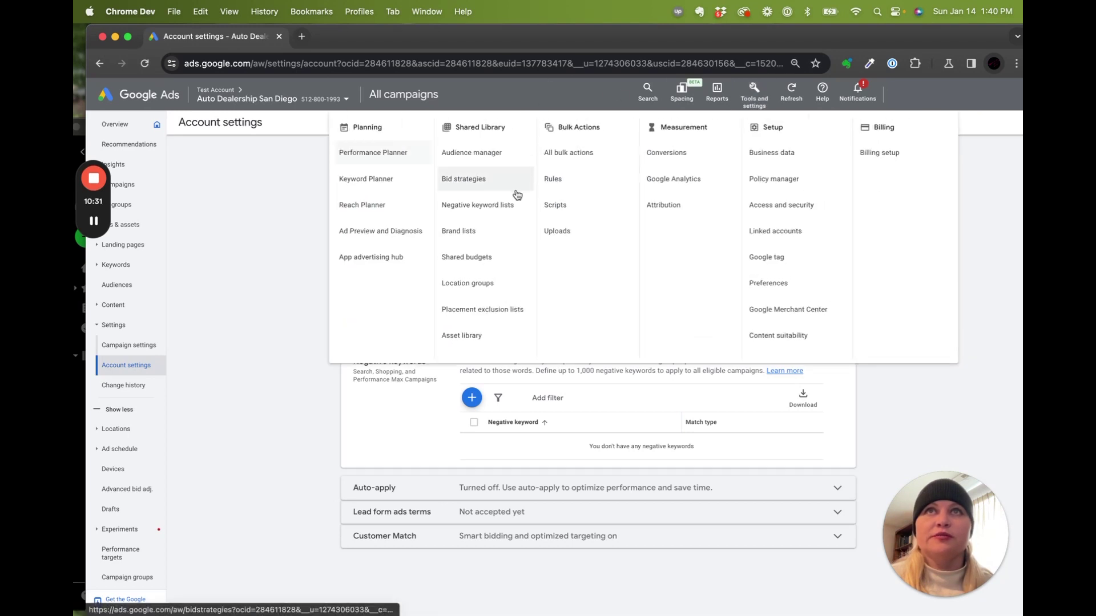
pyautogui.click(407, 449)
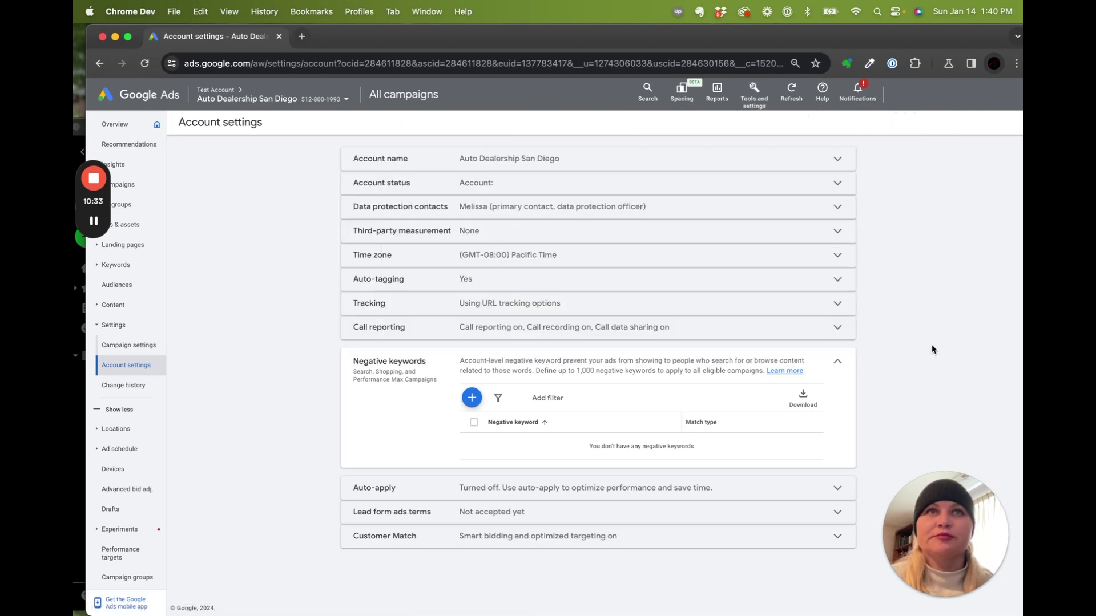
pyautogui.click(838, 365)
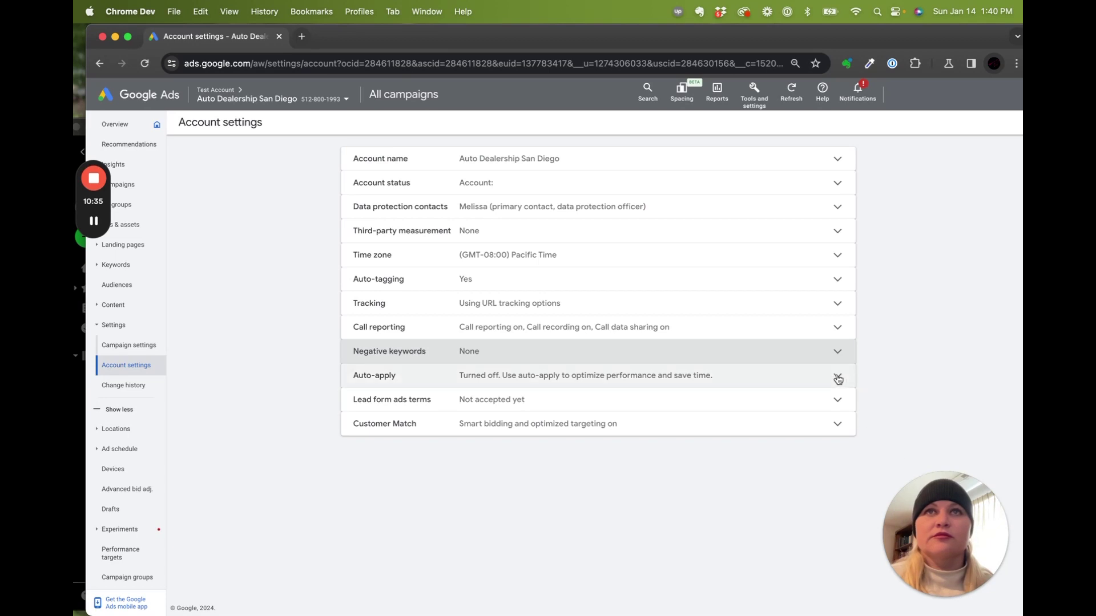
pyautogui.click(837, 377)
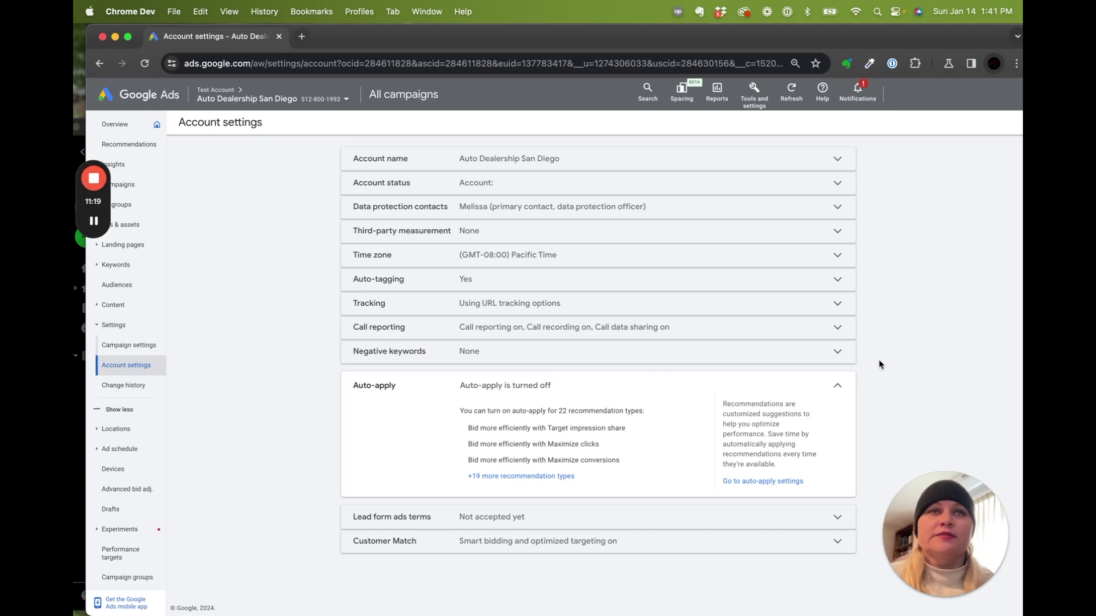
# Collapse the Auto-apply details with auto-apply left off, and expand the lead form ads terms
pyautogui.click(842, 387)
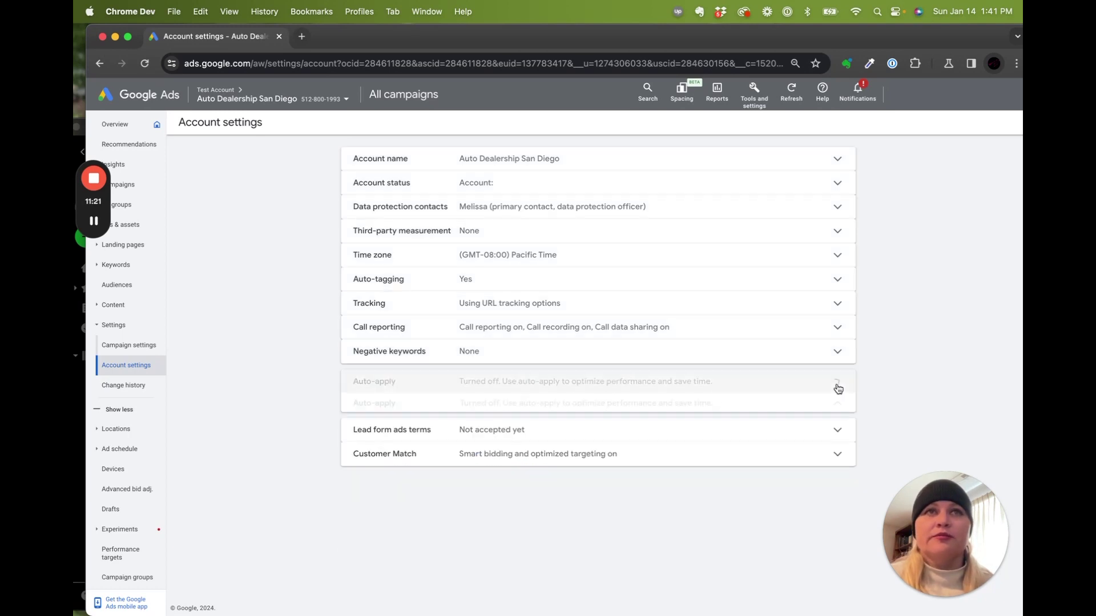
pyautogui.click(614, 396)
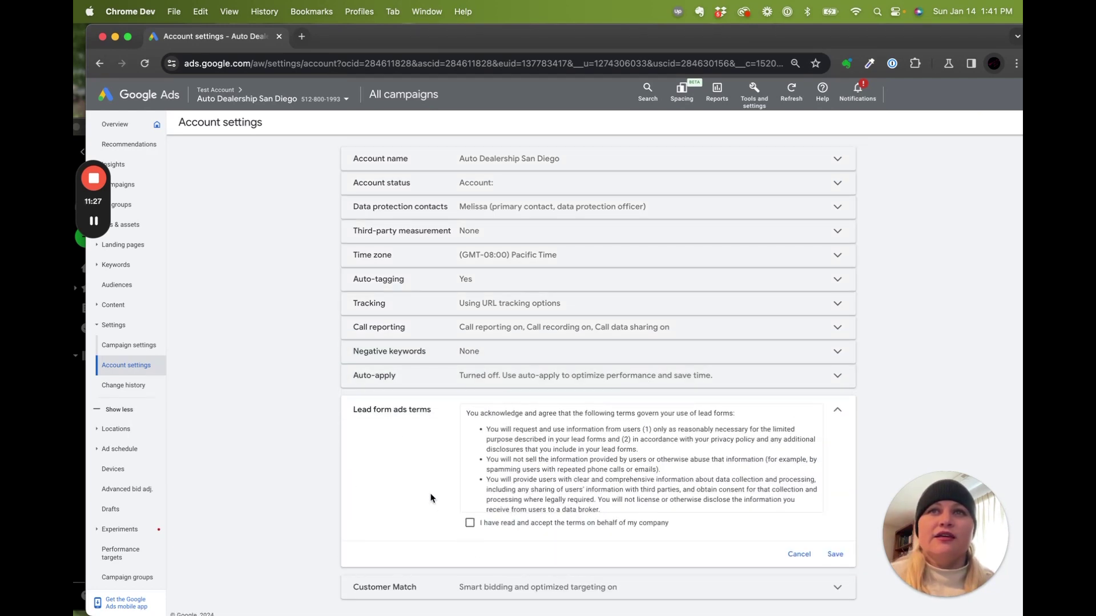
# Tick 'I have read and accept the terms on behalf of my company' and save
pyautogui.scroll(-1, 430, 498)
pyautogui.scroll(-1, 430, 498)
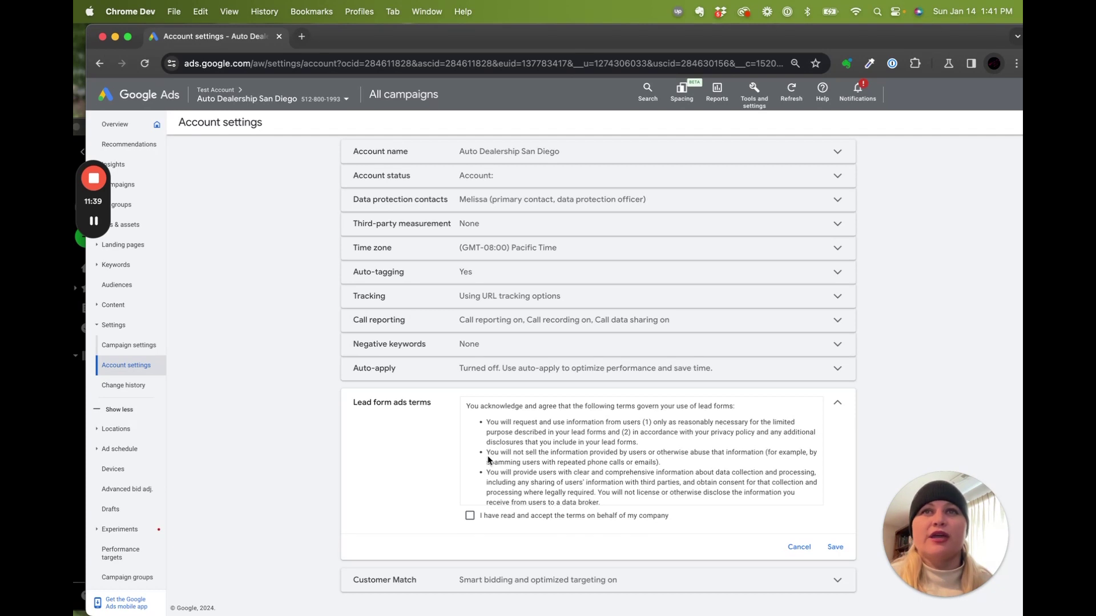
pyautogui.click(469, 517)
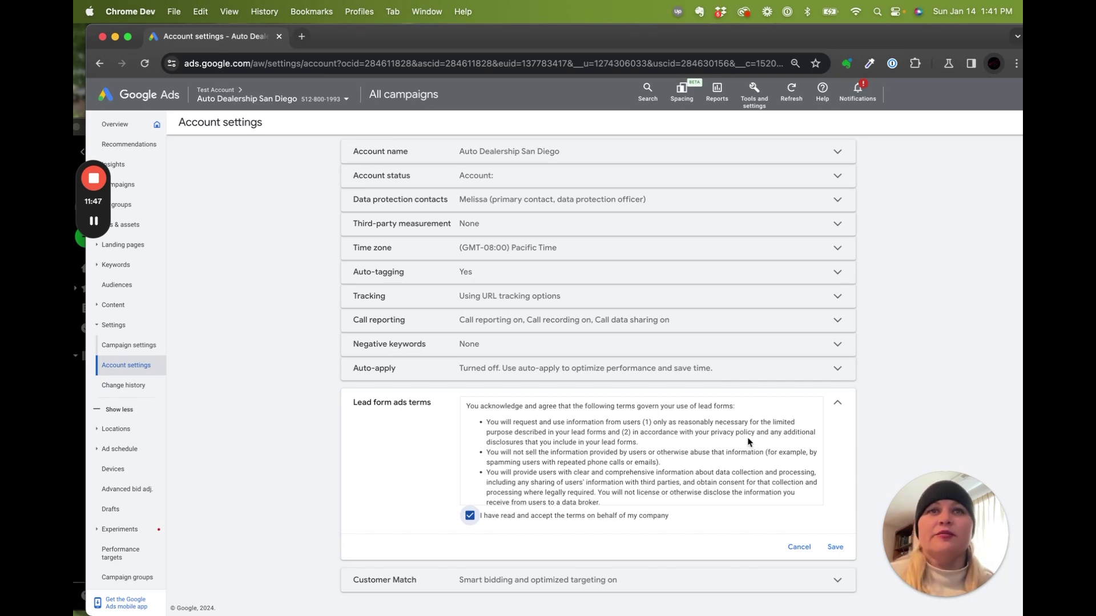
pyautogui.click(835, 548)
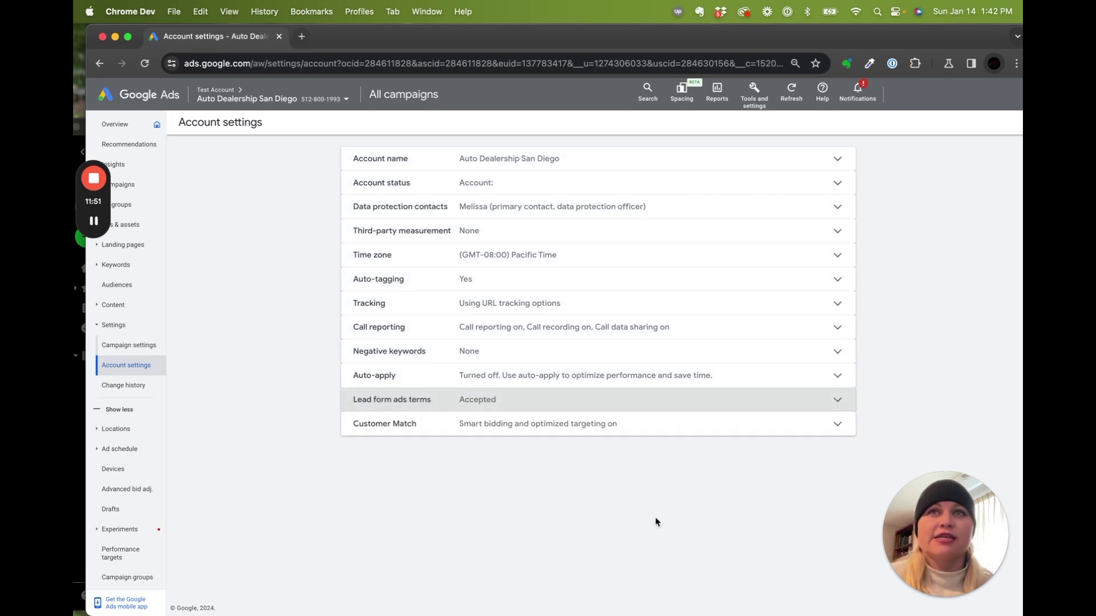
# Expand Customer Match and save it with all lists used in Smart bidding and Optimized targeting
pyautogui.click(665, 430)
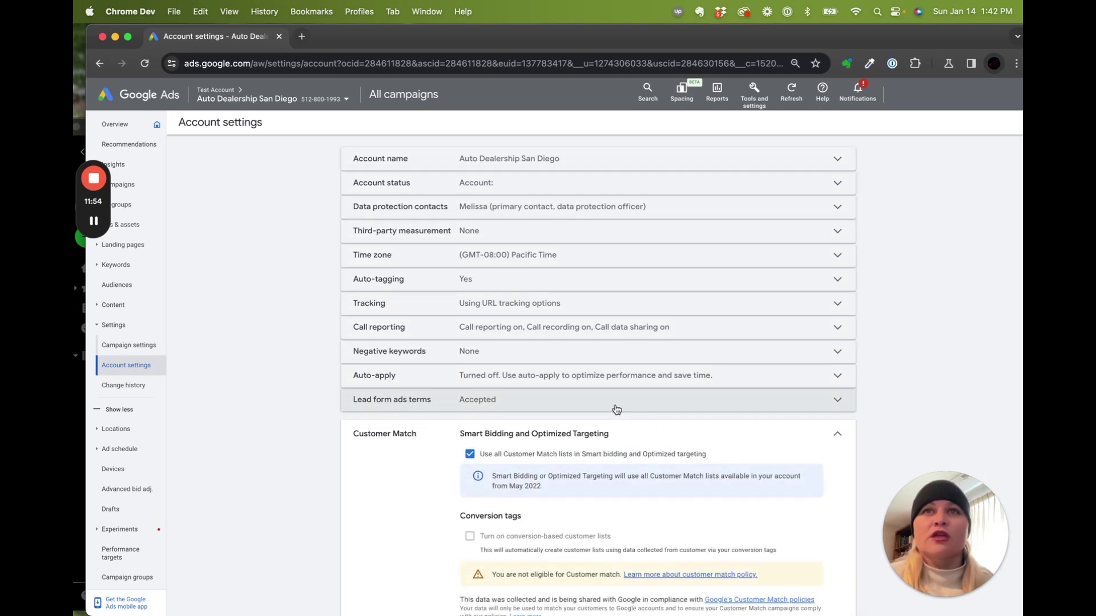
pyautogui.scroll(-4, 685, 558)
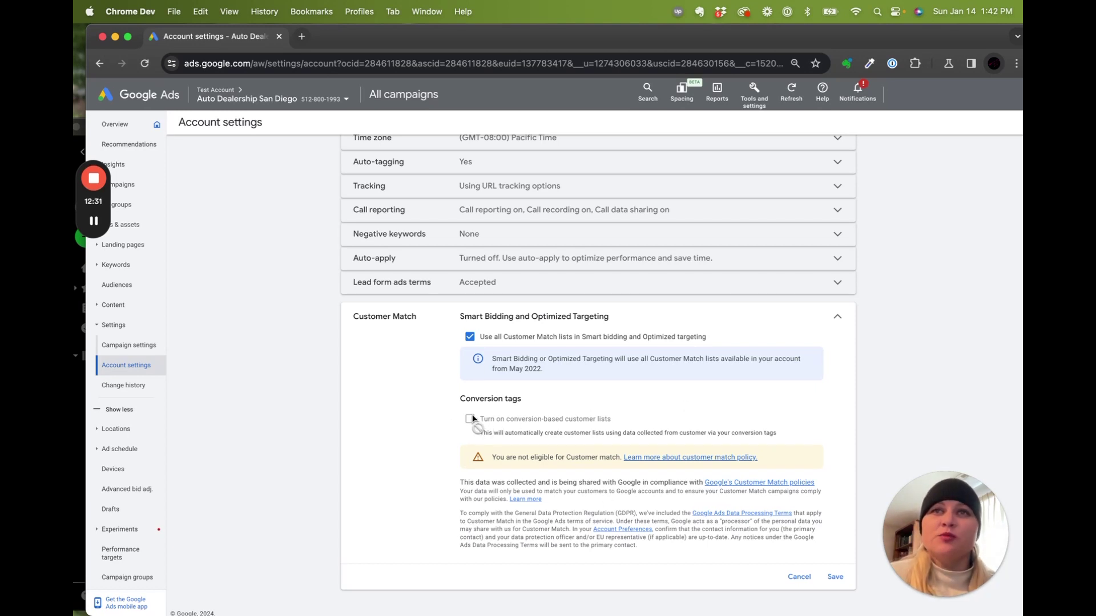
pyautogui.click(830, 577)
# Paste a ✓ into the UTM tracking templates, auto-apply, lead form terms and customer match rows
pyautogui.click(73, 414)
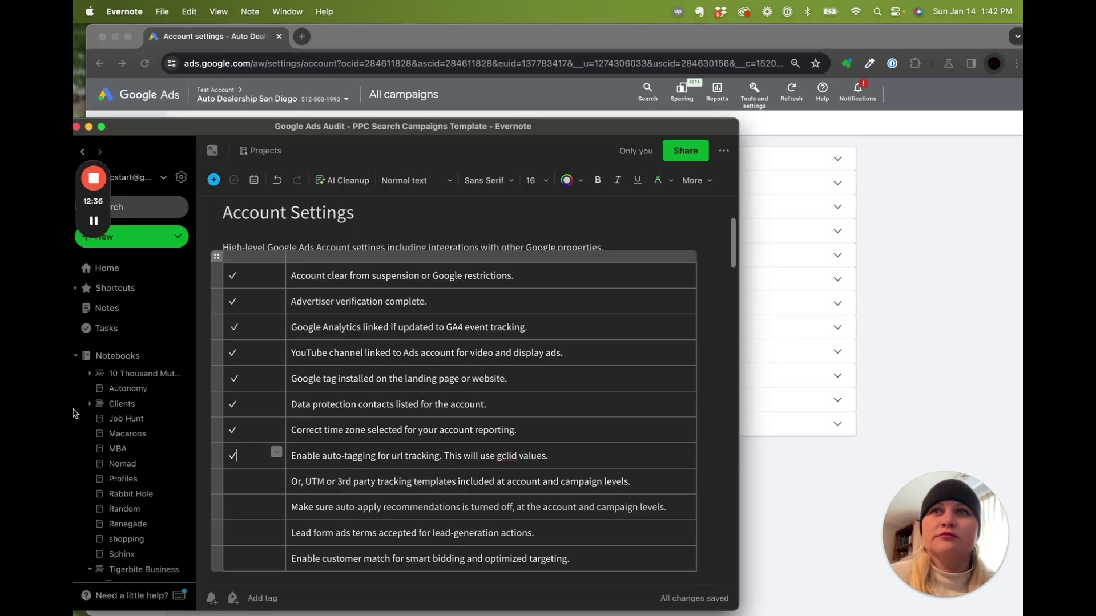
pyautogui.scroll(-2, 357, 523)
pyautogui.scroll(-1, 357, 523)
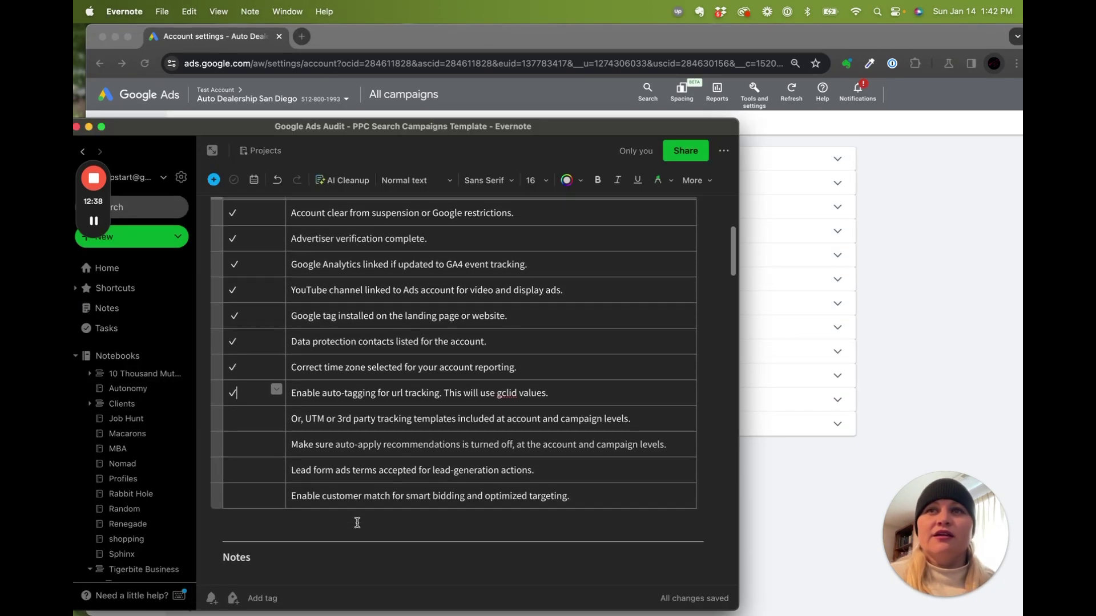
pyautogui.click(252, 416)
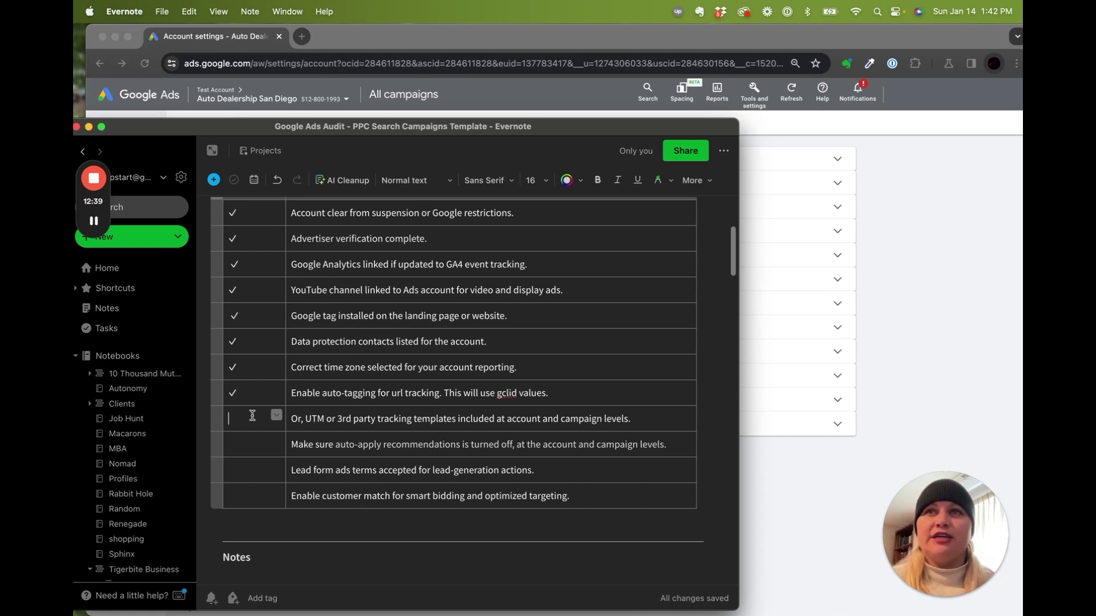
pyautogui.write('✓')
pyautogui.click(242, 444)
pyautogui.write('✓')
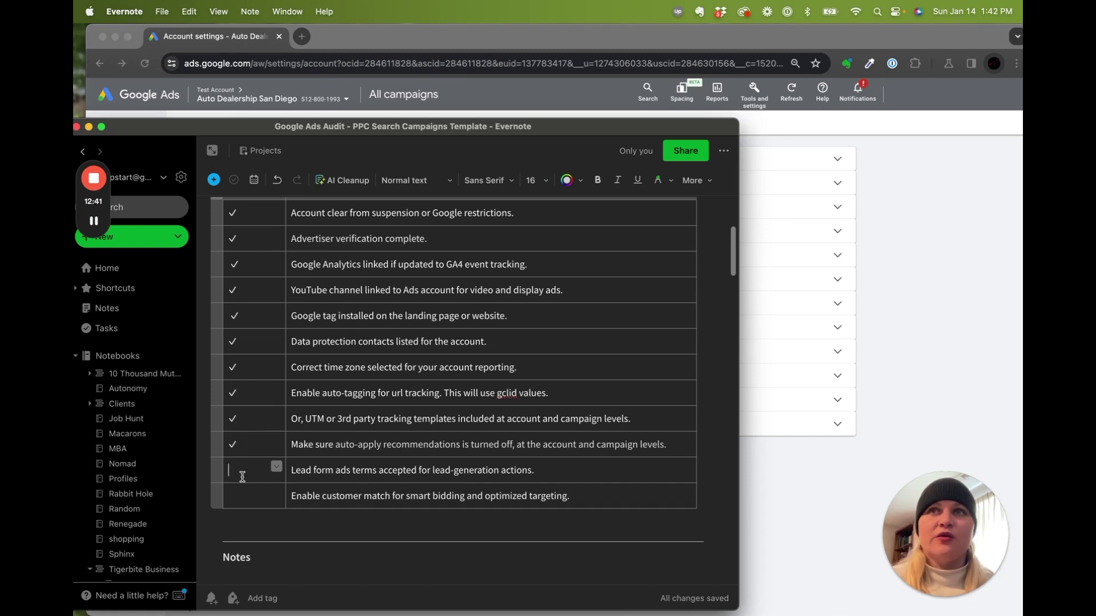
pyautogui.click(239, 469)
pyautogui.write('✓')
pyautogui.click(242, 499)
pyautogui.write('✓')
pyautogui.scroll(3, 435, 468)
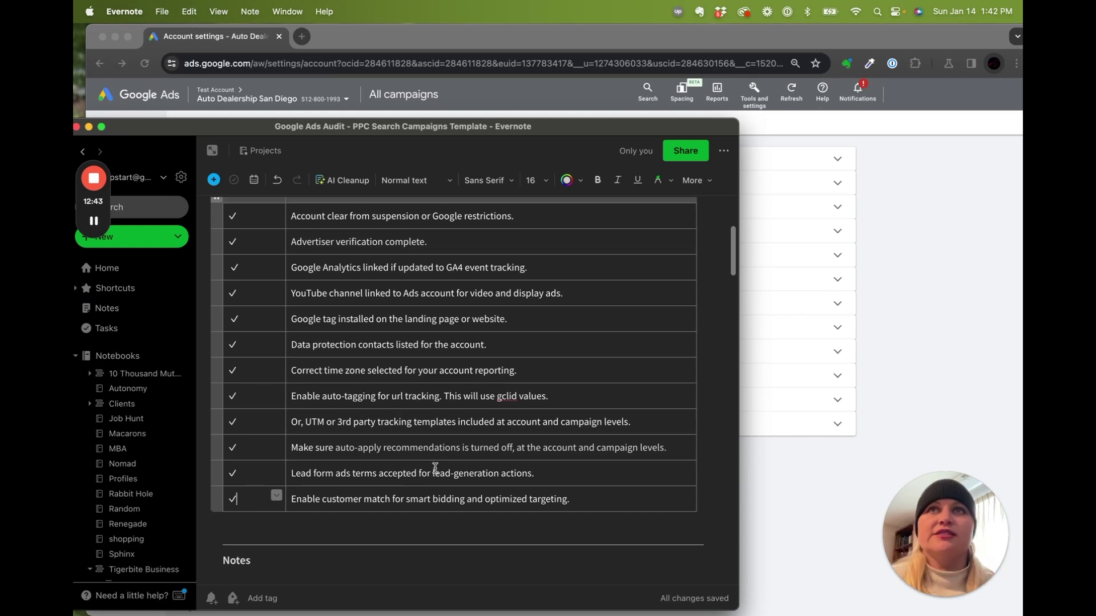